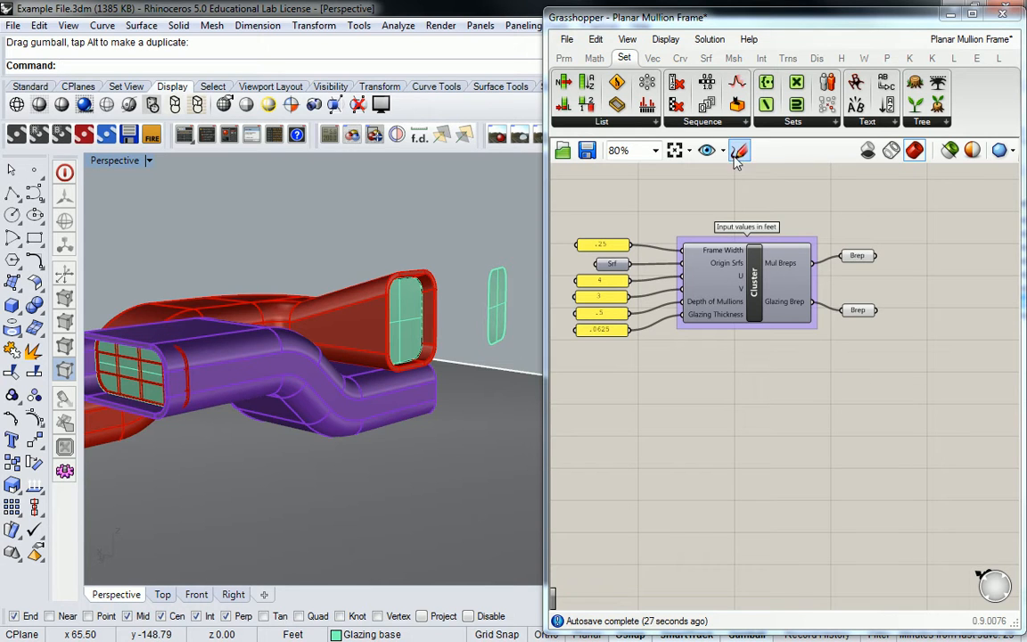
# Reference the three glazing surfaces at the two tube openings and the free-standing panel in the Srf parameter as multiple surfaces.
pyautogui.moveTo(424, 275); pyautogui.dragTo(214, 408, button='right')
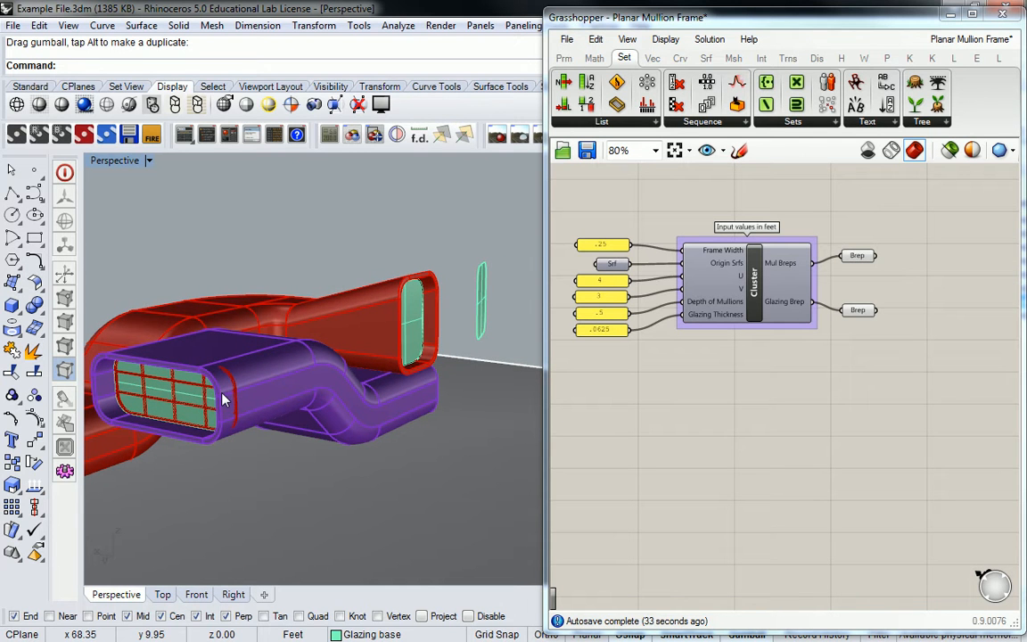
pyautogui.rightClick(612, 262)
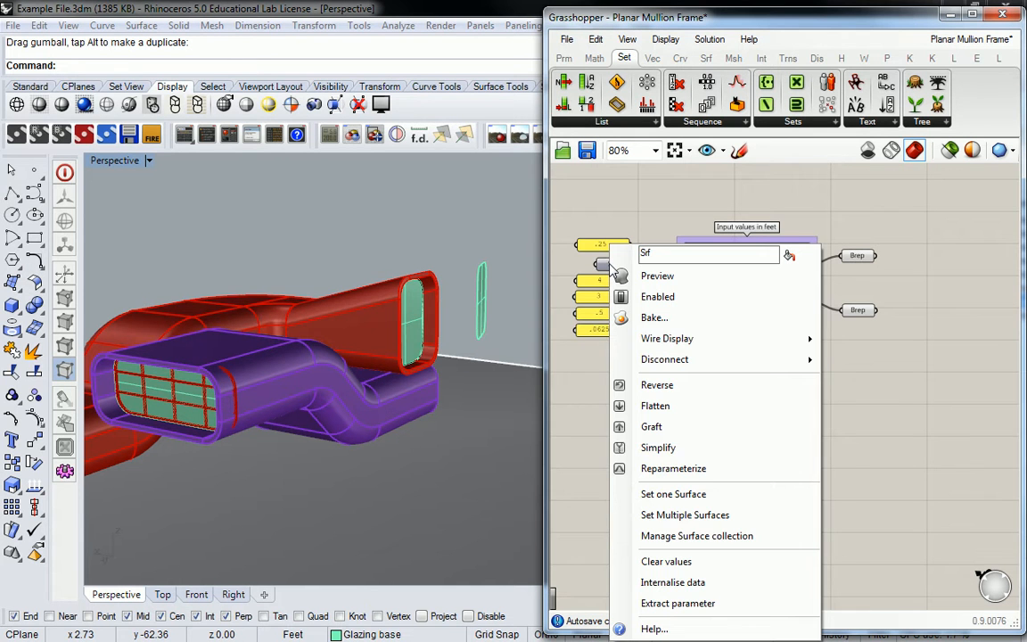
pyautogui.click(696, 517)
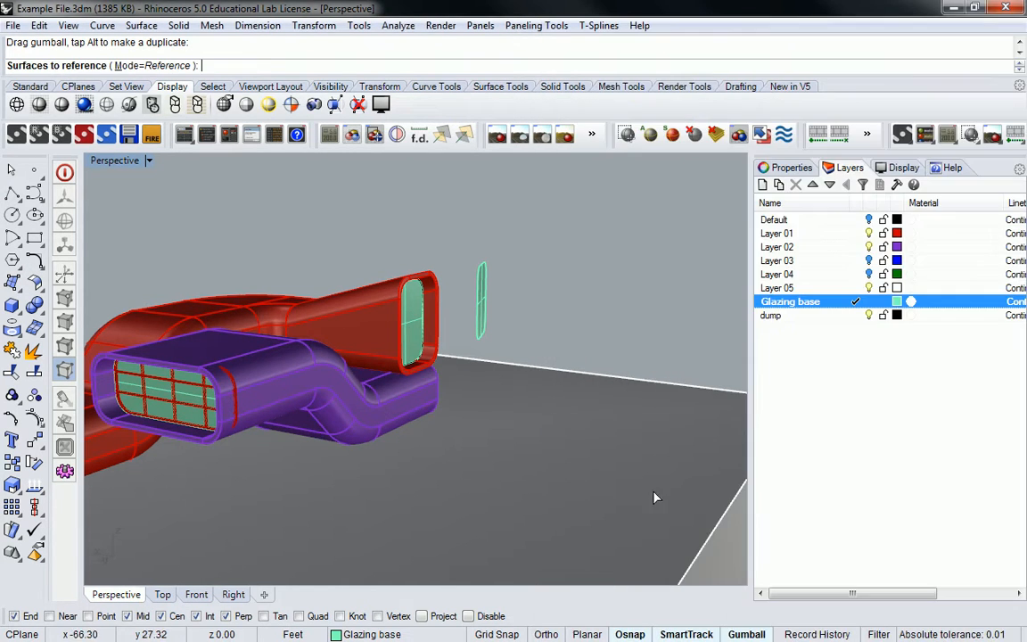
pyautogui.click(191, 404)
pyautogui.click(412, 326)
pyautogui.moveTo(510, 310); pyautogui.dragTo(649, 360, button='right')
pyautogui.click(548, 352)
pyautogui.press('Return')
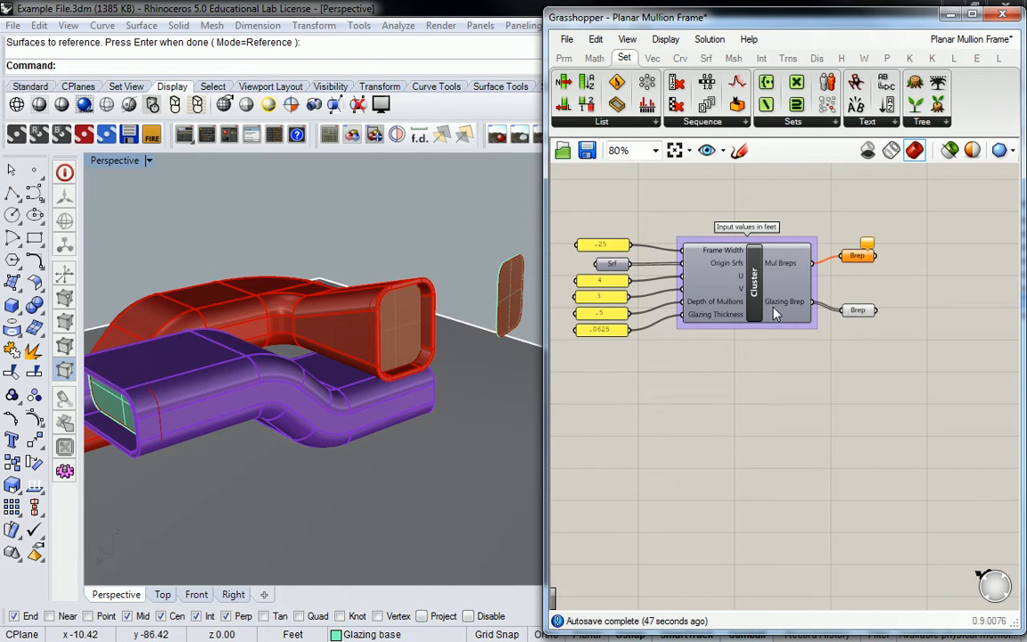
# Check the warning on the Brep parameter fed by the cluster's Mul Breps output.
pyautogui.scroll(1, 711, 335)
pyautogui.scroll(-2, 711, 335)
pyautogui.moveTo(728, 325); pyautogui.dragTo(762, 363, button='right')
pyautogui.scroll(2, 857, 314)
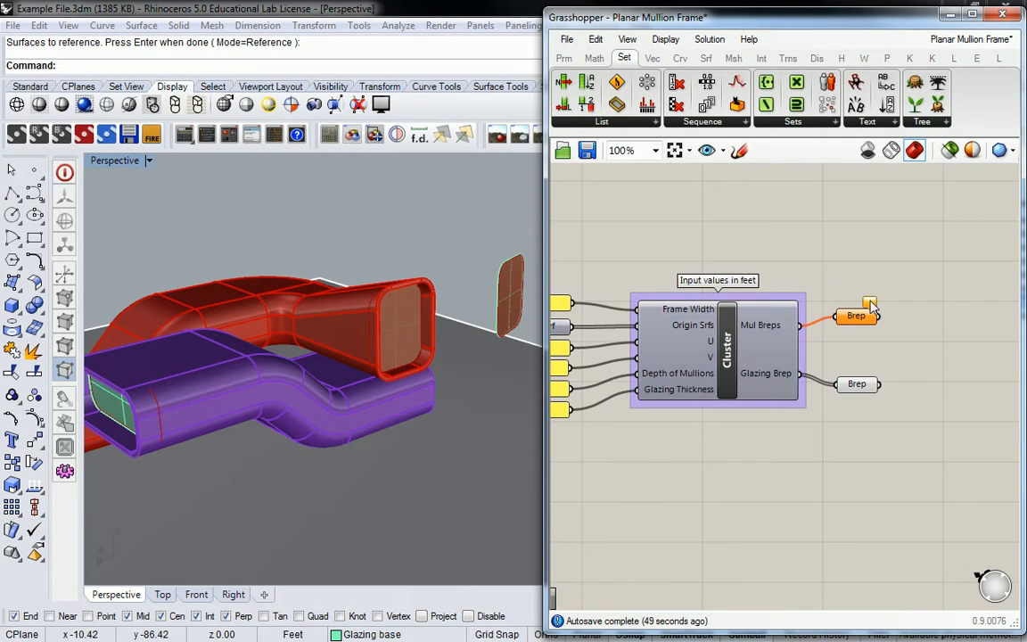
pyautogui.moveTo(870, 304)
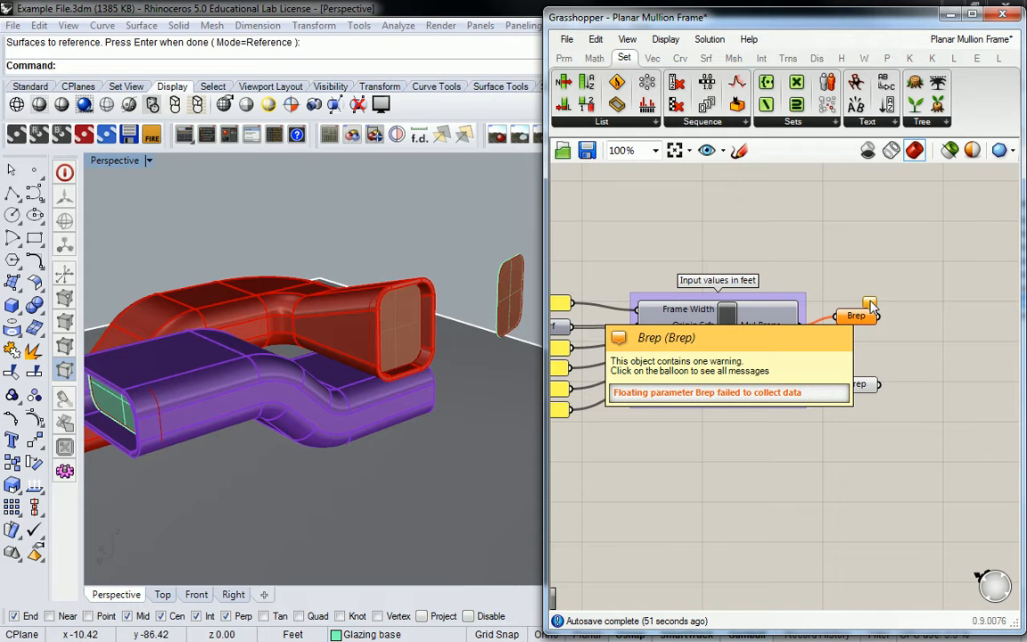
pyautogui.moveTo(754, 297); pyautogui.dragTo(837, 277, button='right')
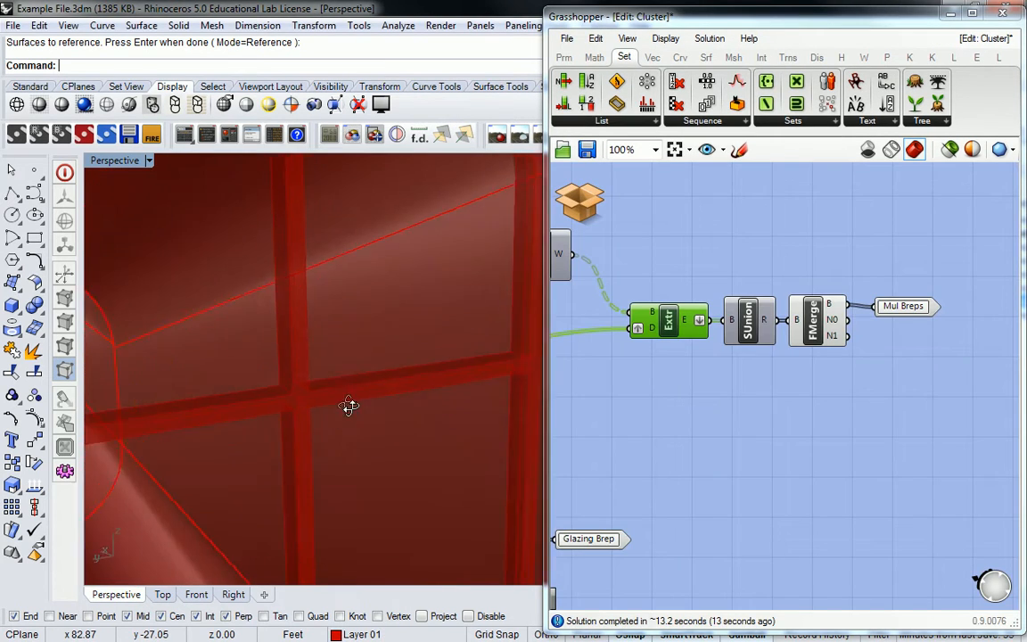
# Save the edited cluster and return to the main Planar Mullion Frame definition.
pyautogui.moveTo(348, 405); pyautogui.dragTo(385, 453, button='right')
pyautogui.scroll(-15, 407, 357)
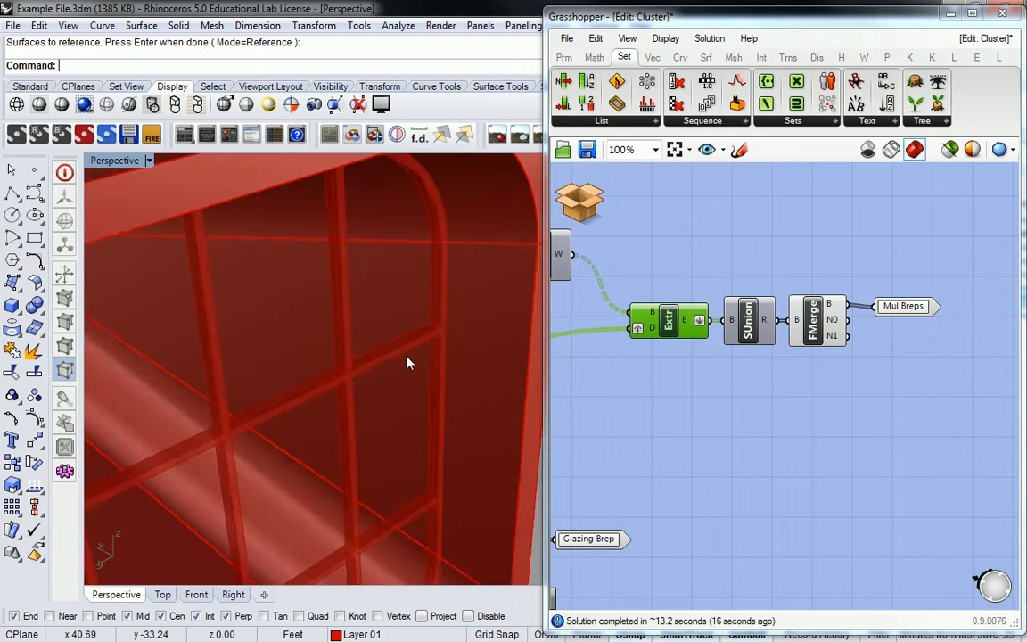
pyautogui.scroll(-3, 397, 355)
pyautogui.scroll(-5, 818, 238)
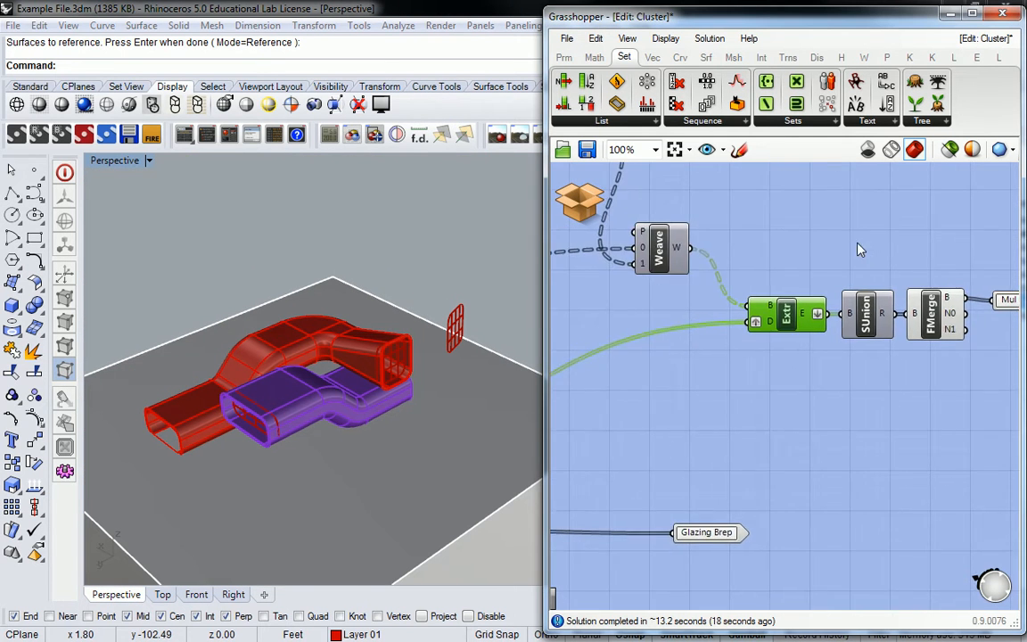
pyautogui.scroll(4, 819, 273)
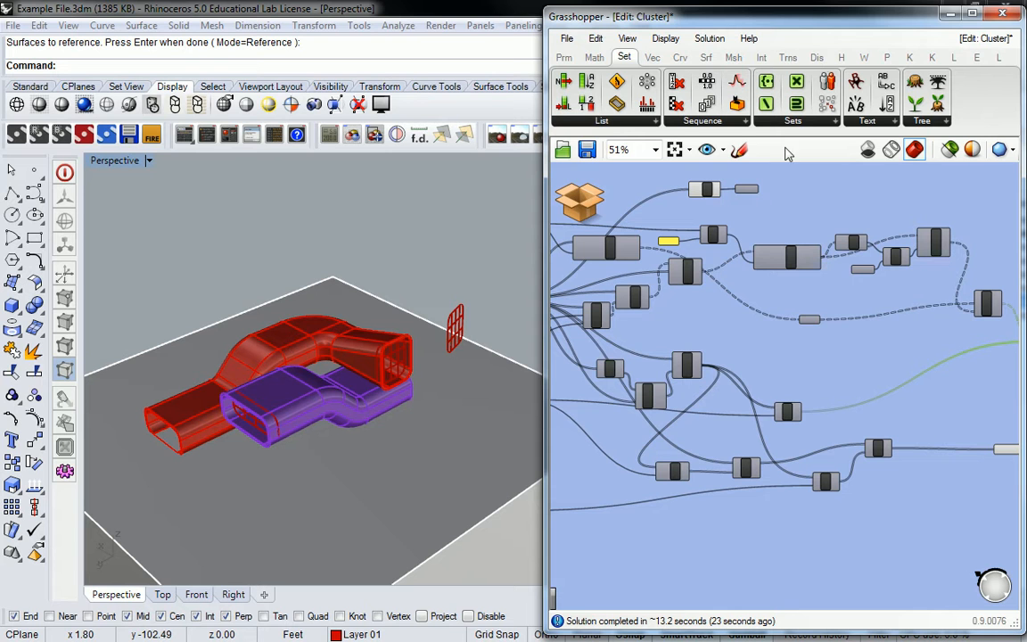
pyautogui.click(567, 38)
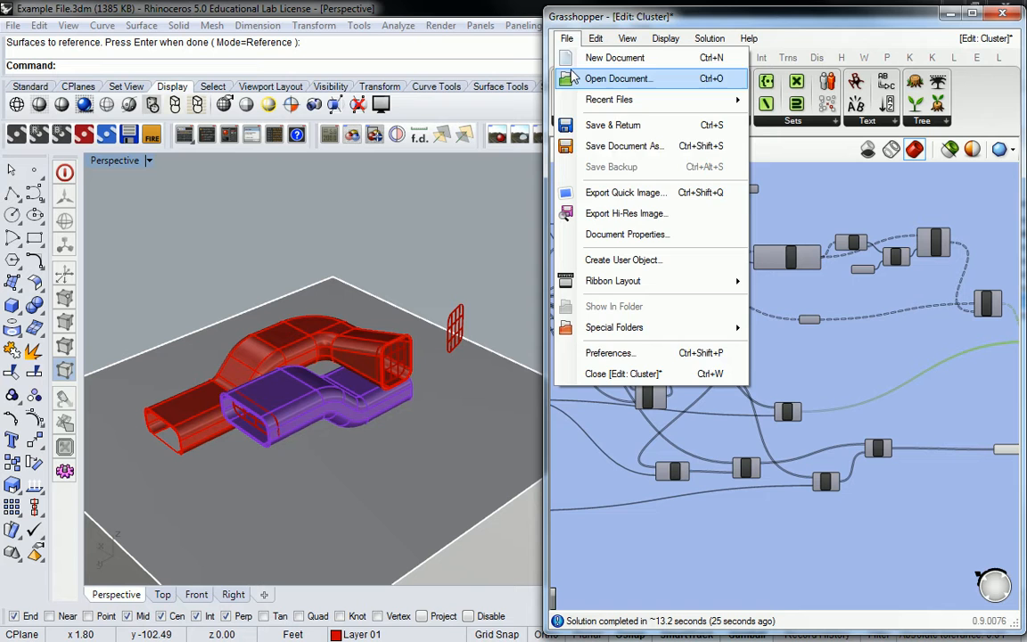
pyautogui.click(631, 126)
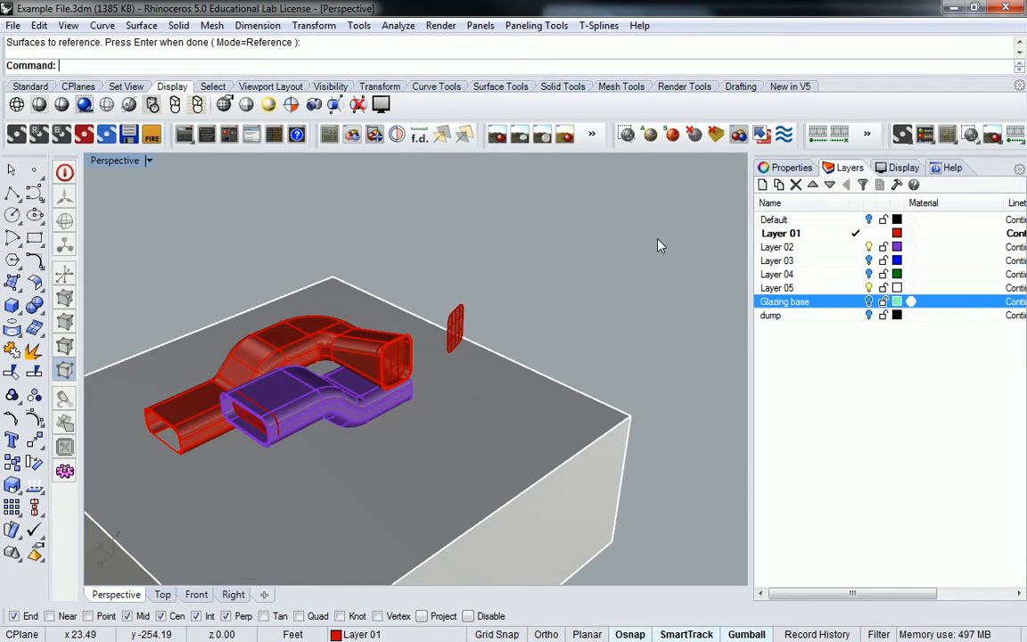
# Review the referenced surfaces in the Srf parameter's surface collection and accept the list.
pyautogui.moveTo(658, 245); pyautogui.dragTo(386, 349, button='right')
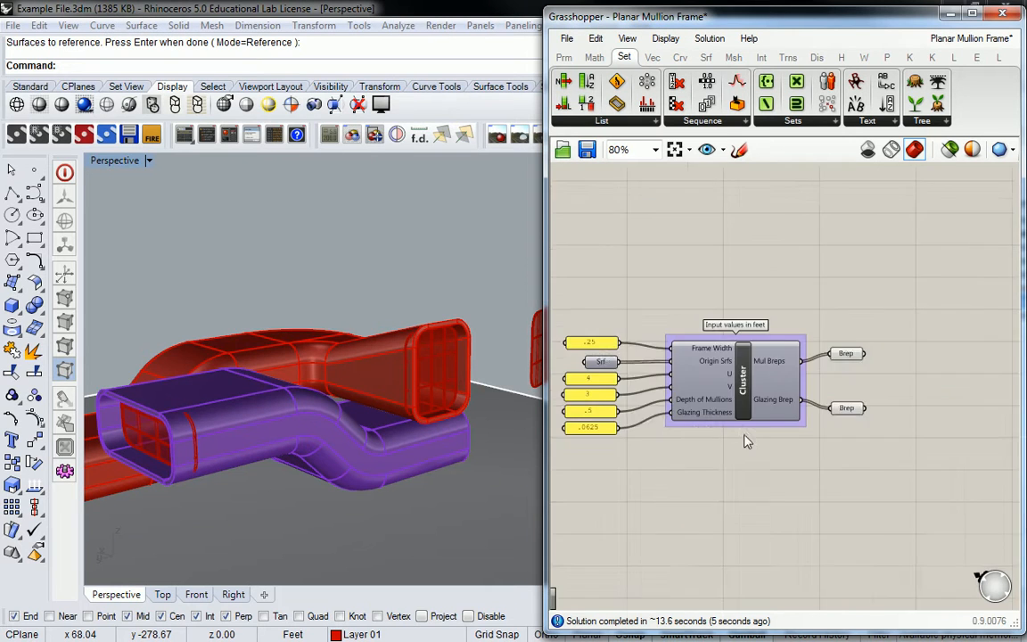
pyautogui.moveTo(687, 393); pyautogui.dragTo(814, 393, button='right')
pyautogui.scroll(2, 796, 326)
pyautogui.rightClick(796, 326)
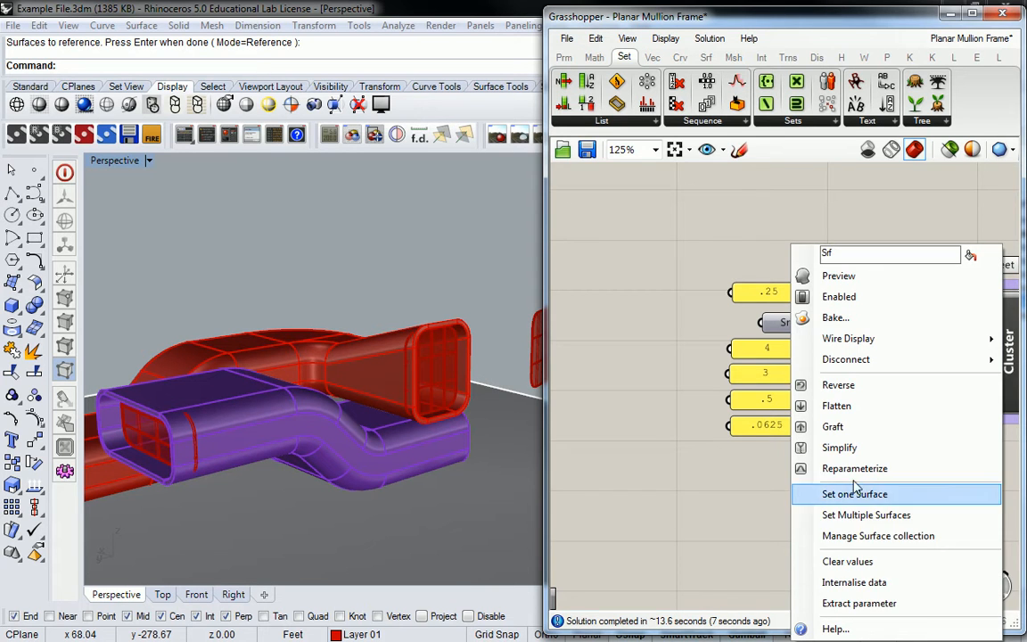
pyautogui.click(864, 535)
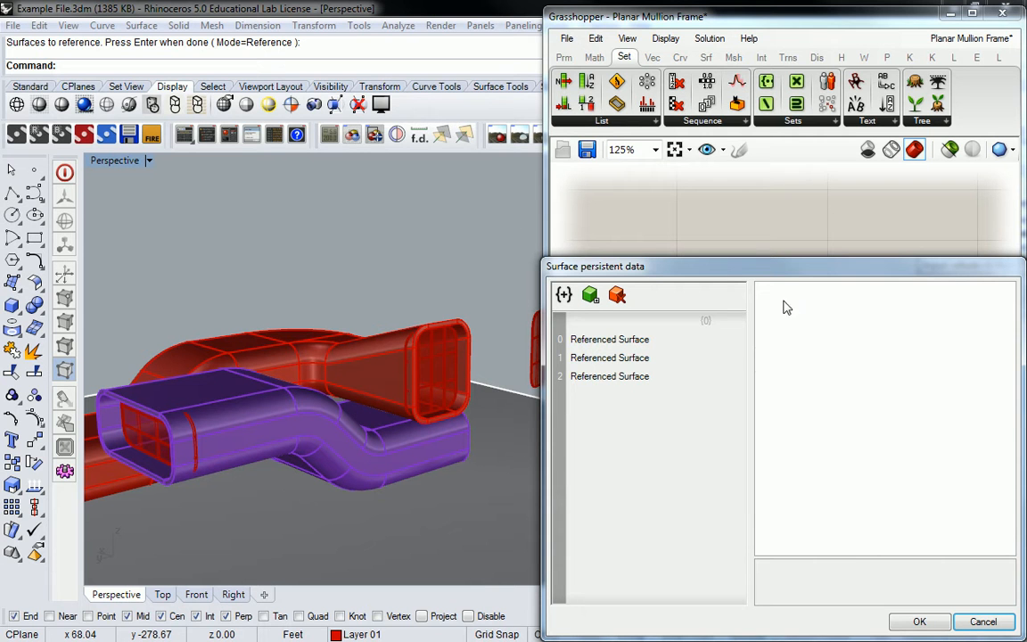
pyautogui.click(919, 621)
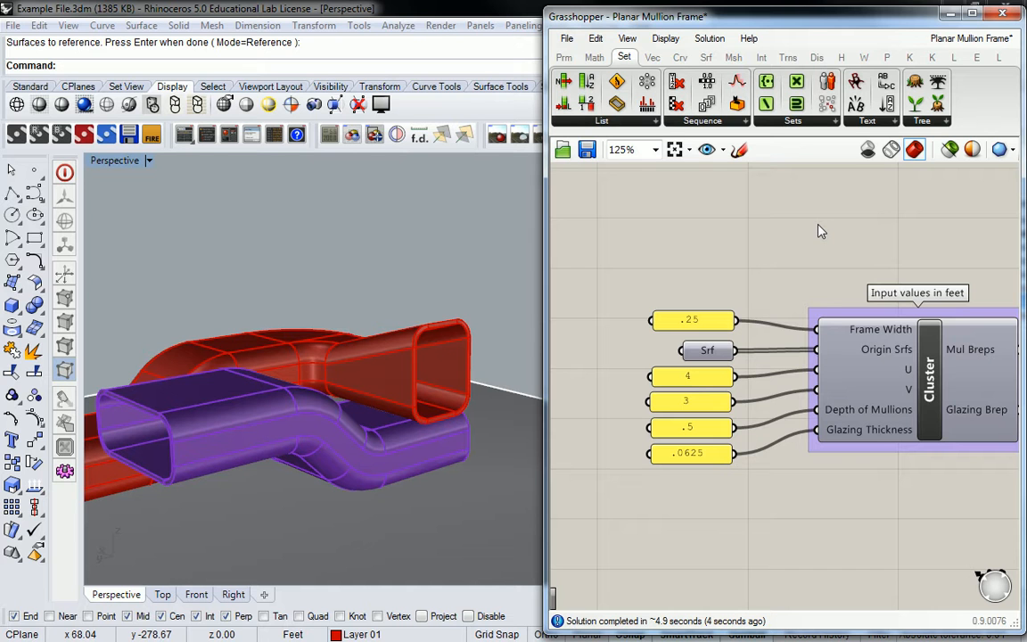
# Read the warning on the mullion Brep parameter and examine both cluster outputs.
pyautogui.scroll(-3, 821, 231)
pyautogui.scroll(3, 891, 331)
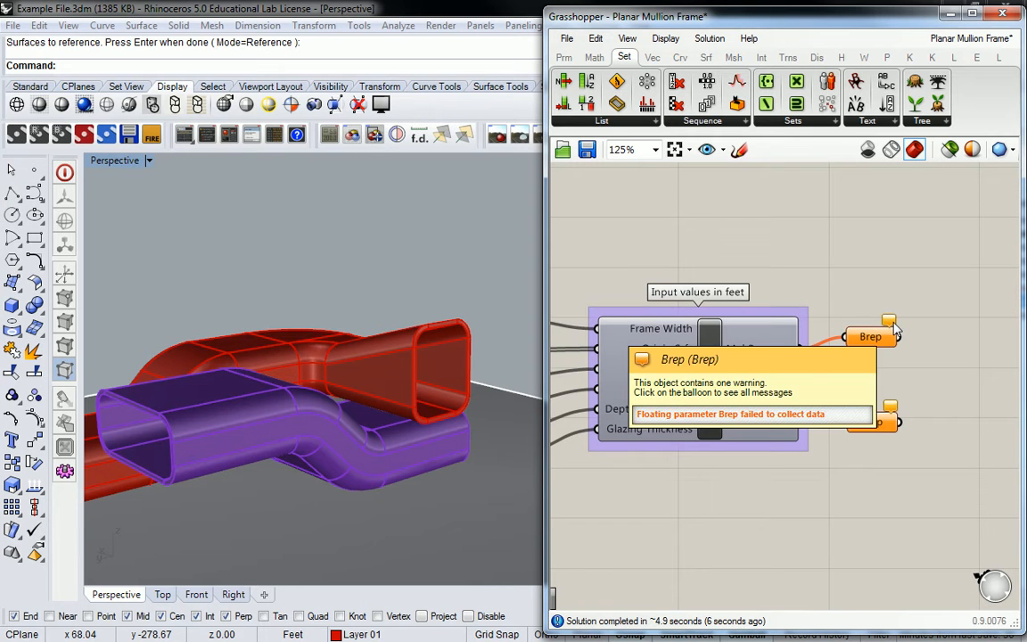
pyautogui.moveTo(846, 292); pyautogui.dragTo(866, 296, button='right')
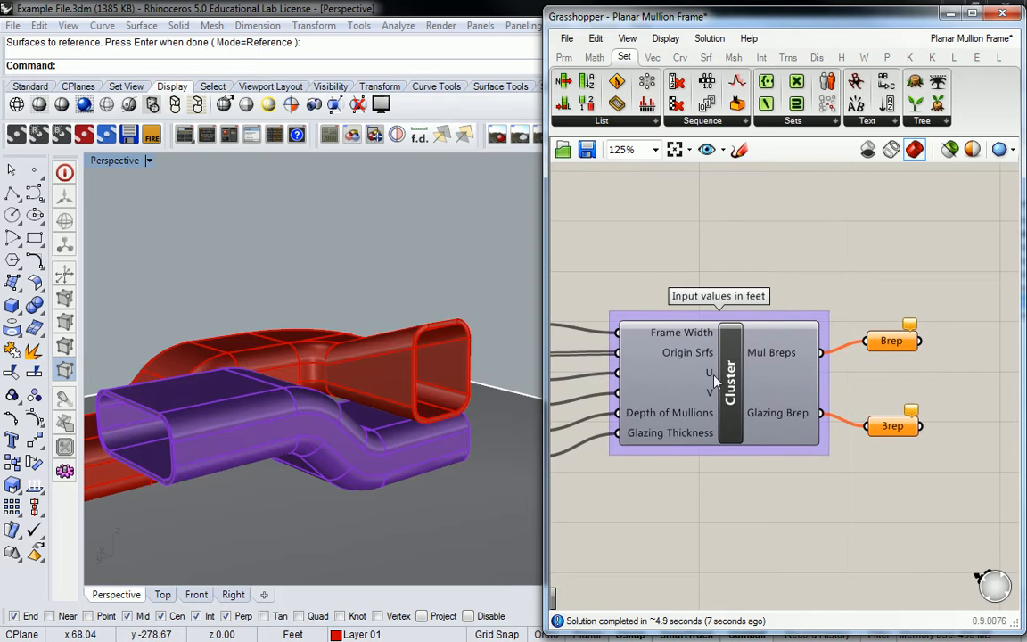
# Show the Glazing base layer and set its three glazing surfaces again as multiple surfaces in the Srf parameter.
pyautogui.moveTo(661, 228); pyautogui.dragTo(831, 239, button='right')
pyautogui.rightClick(681, 365)
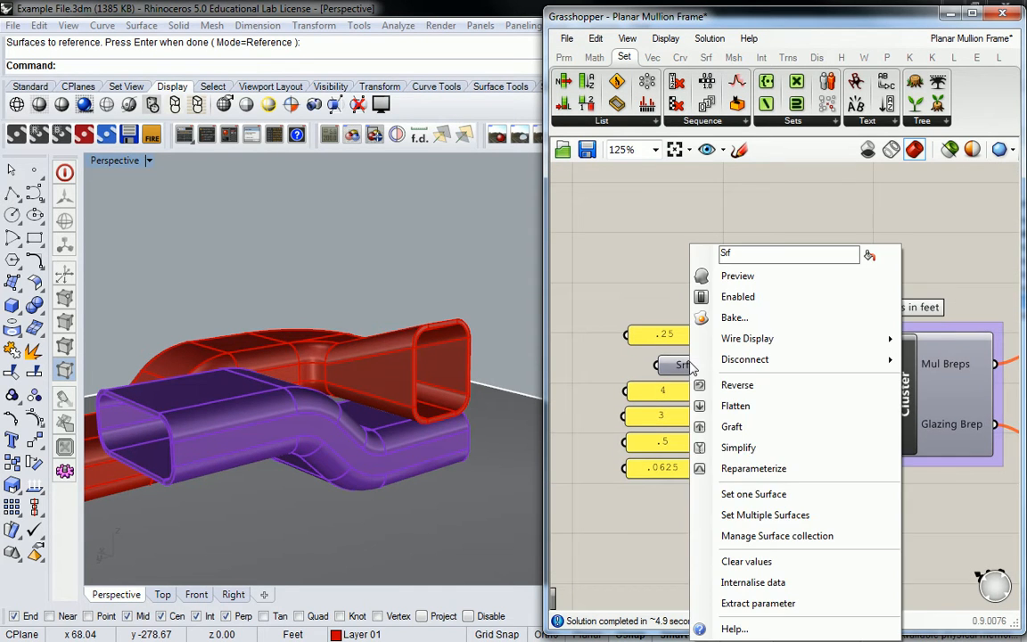
pyautogui.click(759, 526)
pyautogui.scroll(-3, 505, 362)
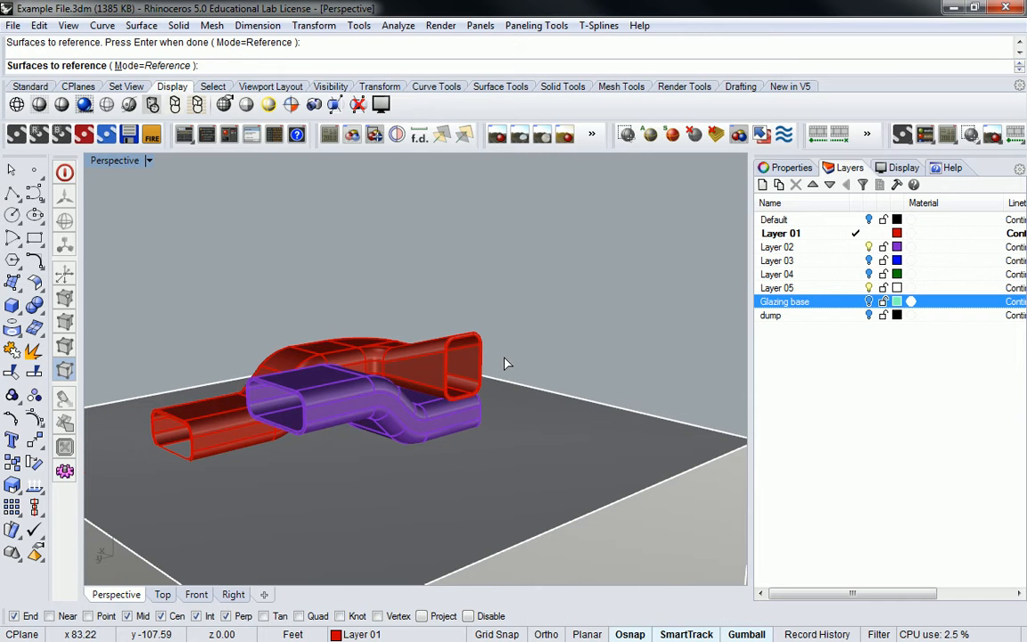
pyautogui.click(868, 301)
pyautogui.click(284, 403)
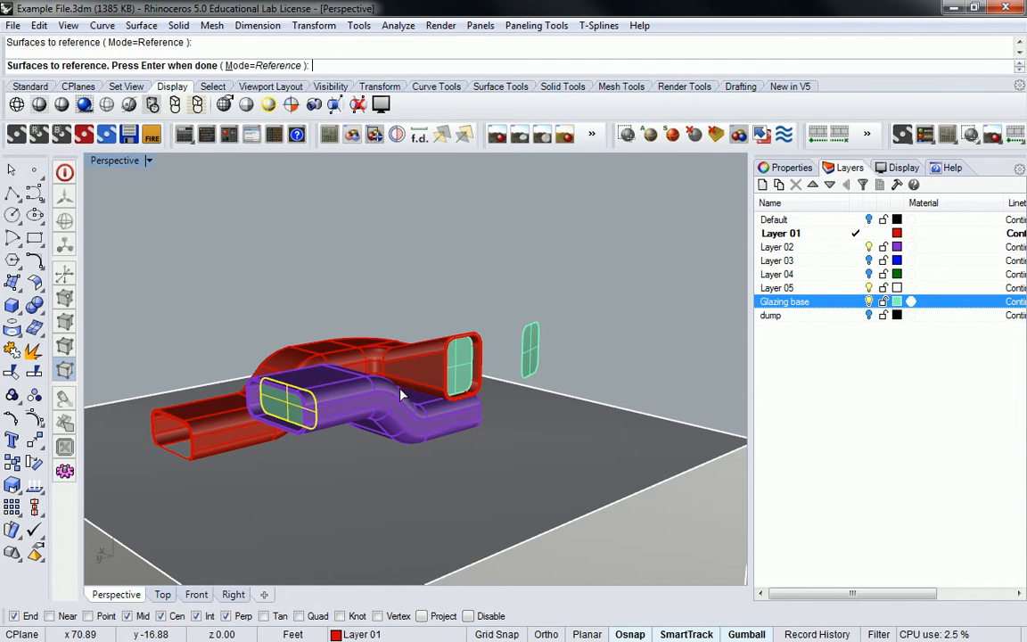
pyautogui.click(459, 370)
pyautogui.click(533, 355)
pyautogui.press('Return')
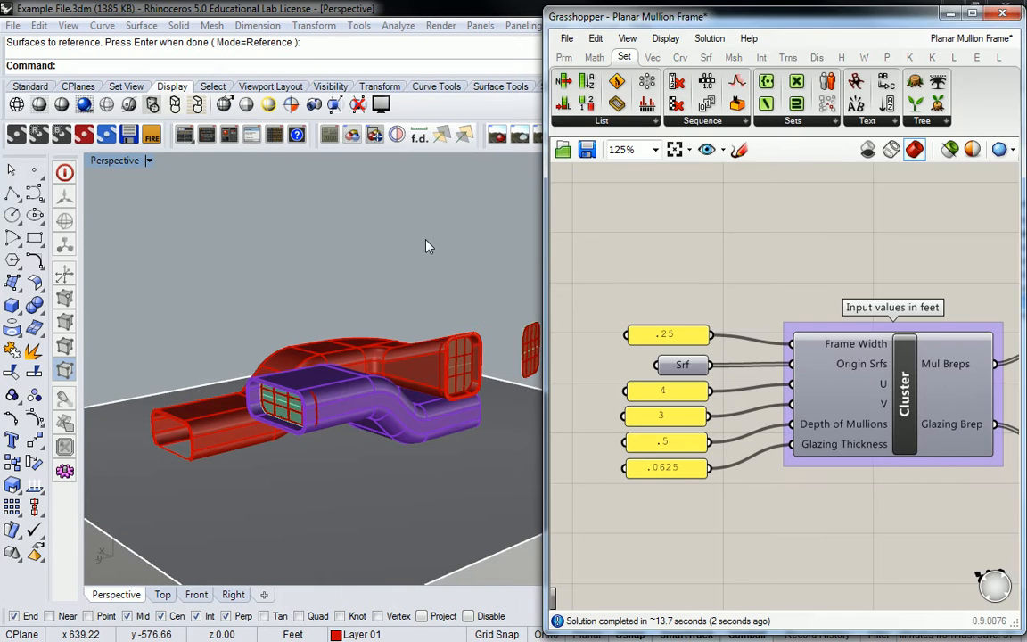
# Move the Grasshopper window clear of the layer list and hide the Glazing base layer.
pyautogui.moveTo(426, 245); pyautogui.dragTo(438, 308, button='right')
pyautogui.moveTo(921, 9); pyautogui.dragTo(921, 383)
pyautogui.click(870, 301)
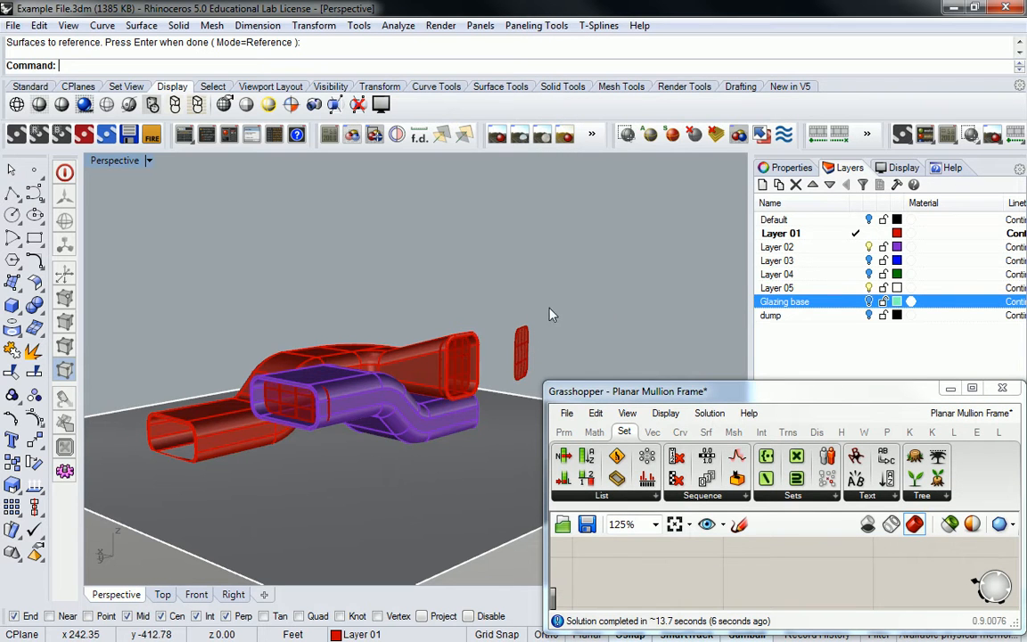
# Examine the generated mullion frames and glazing in the tube openings from several angles and up close.
pyautogui.moveTo(599, 314); pyautogui.dragTo(575, 318, button='right')
pyautogui.scroll(6, 326, 411)
pyautogui.moveTo(619, 275); pyautogui.dragTo(534, 270, button='right')
pyautogui.scroll(-6, 490, 281)
pyautogui.scroll(6, 481, 277)
pyautogui.scroll(-5, 535, 295)
pyautogui.scroll(5, 393, 298)
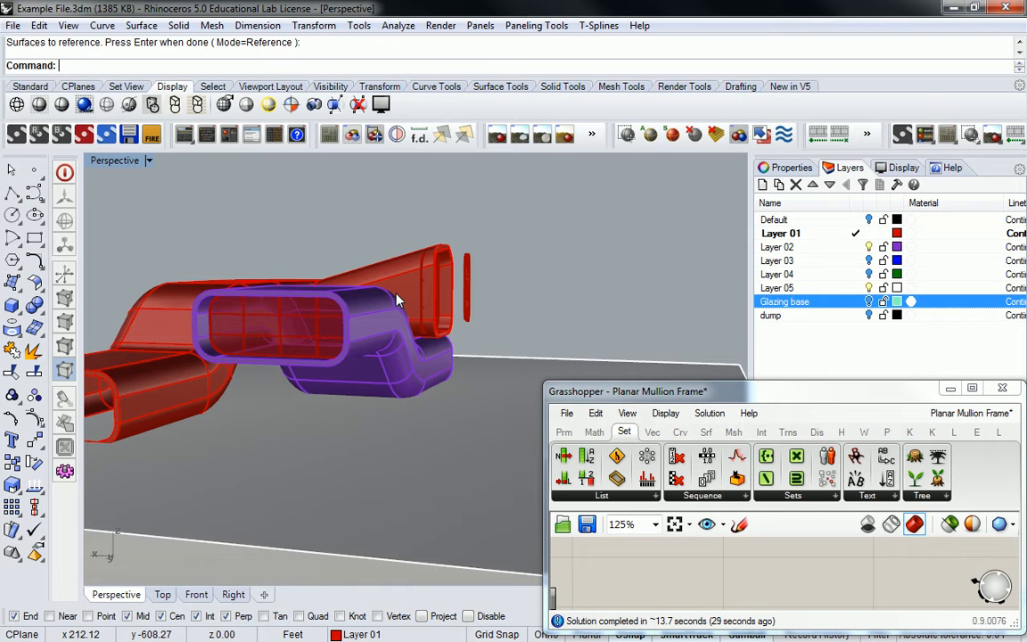
pyautogui.moveTo(385, 316); pyautogui.dragTo(339, 331, button='right')
pyautogui.scroll(5, 540, 258)
pyautogui.scroll(3, 535, 267)
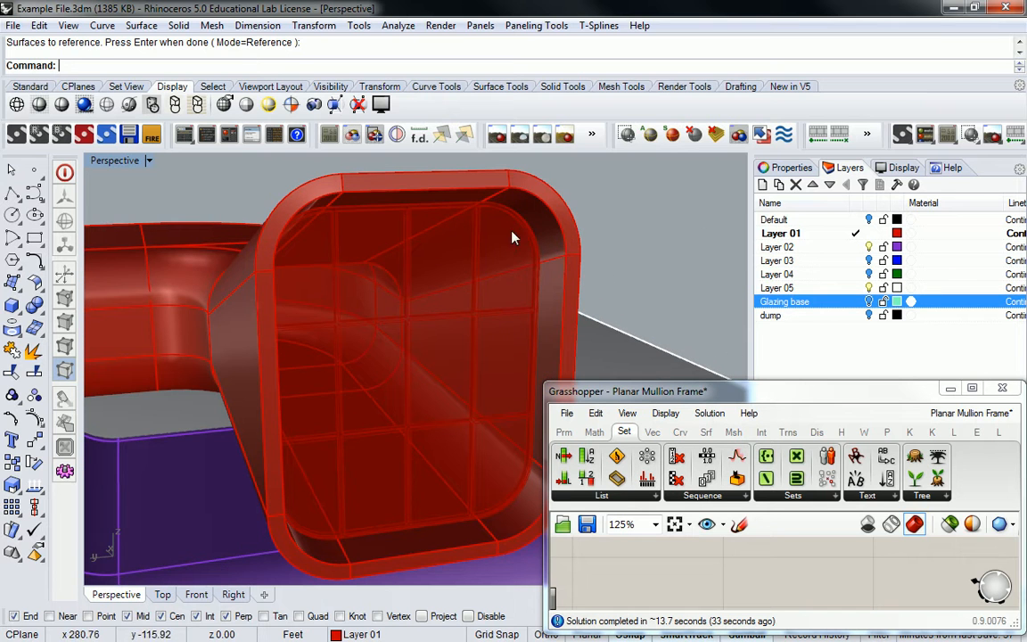
pyautogui.scroll(-2, 394, 488)
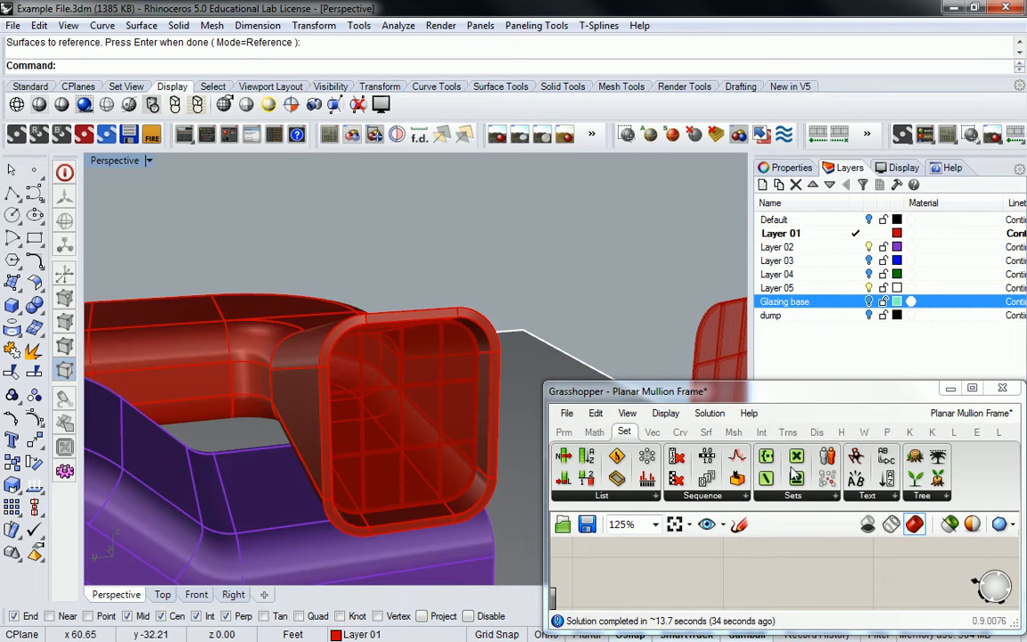
# Bring the Grasshopper definition back into view and highlight the mullion Brep and glazing Brep outputs in turn to inspect their geometry.
pyautogui.moveTo(727, 390); pyautogui.dragTo(735, 57)
pyautogui.scroll(-5, 694, 318)
pyautogui.scroll(4, 722, 364)
pyautogui.moveTo(722, 364); pyautogui.dragTo(778, 333, button='right')
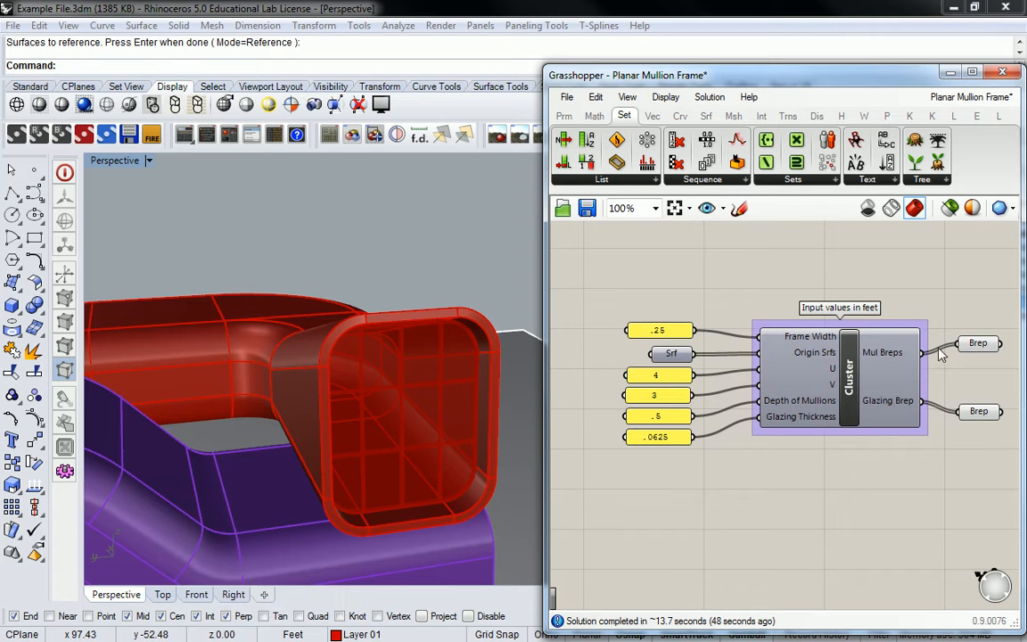
pyautogui.click(976, 344)
pyautogui.moveTo(295, 343); pyautogui.dragTo(275, 386, button='right')
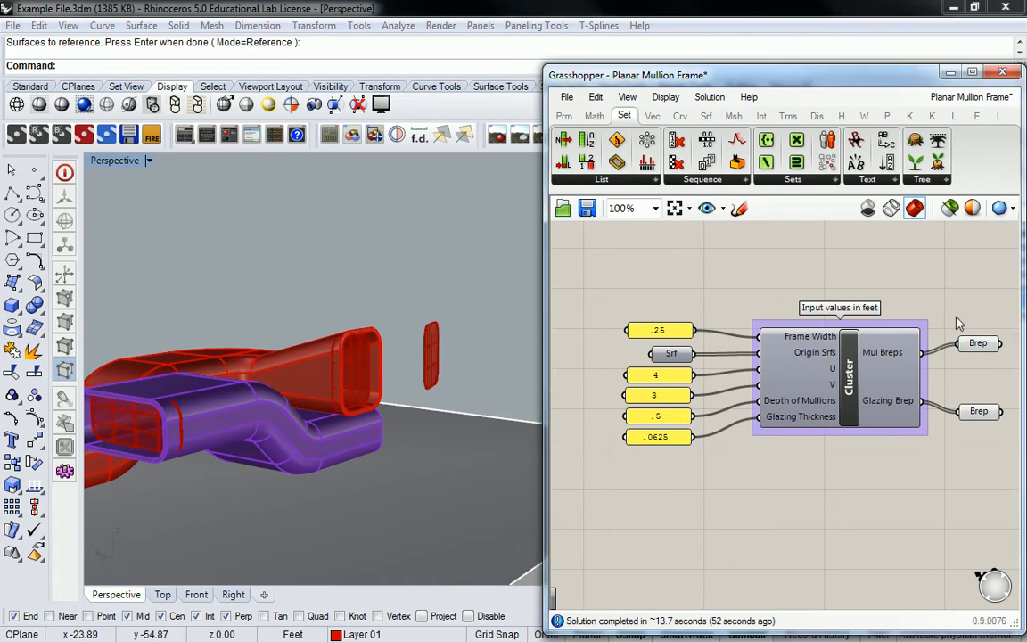
pyautogui.click(985, 413)
pyautogui.moveTo(988, 416)
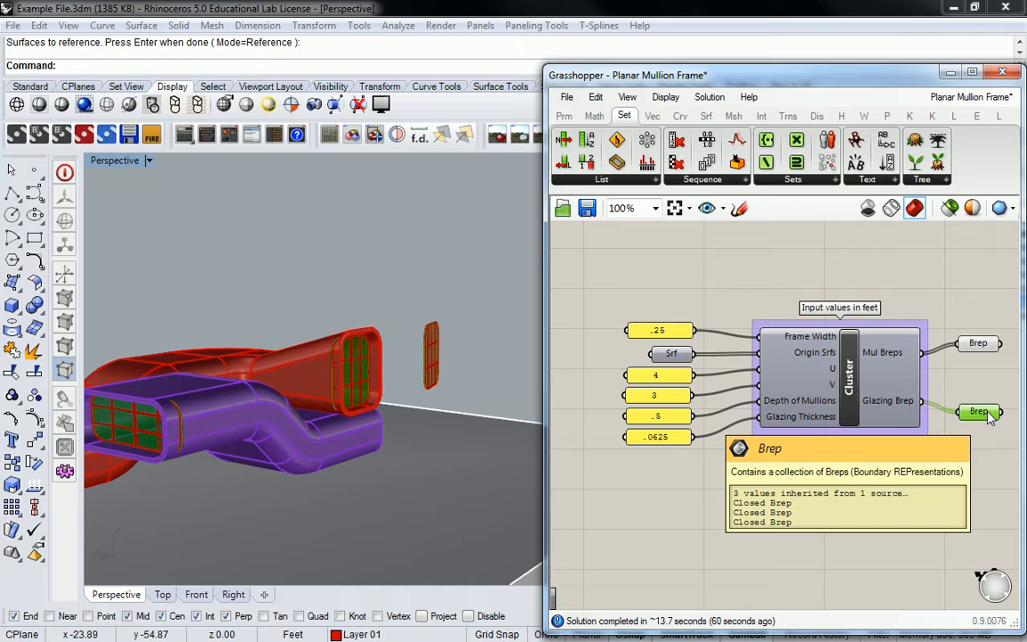
pyautogui.click(951, 286)
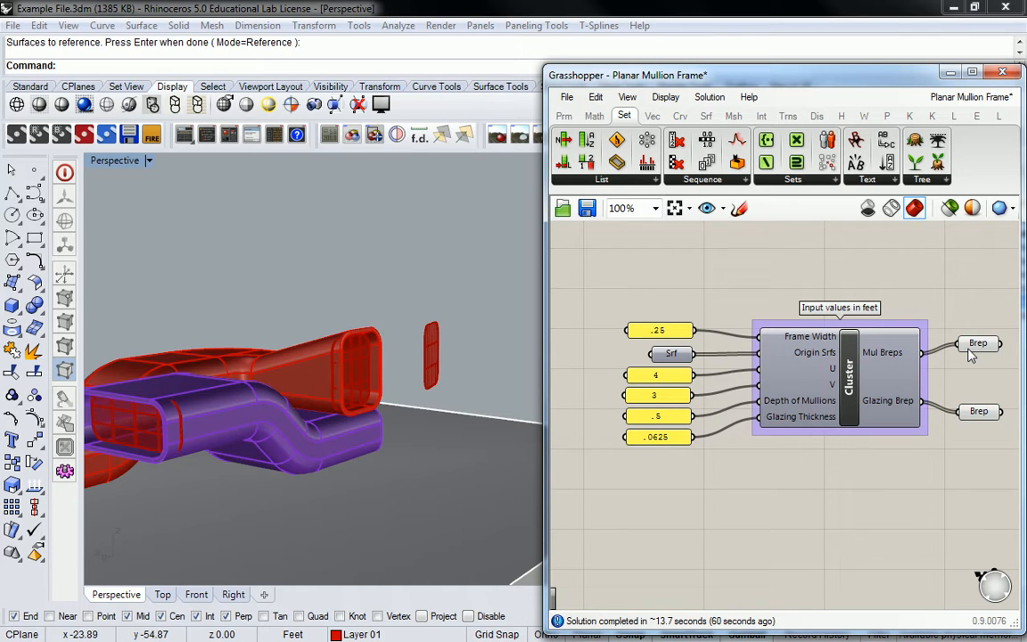
pyautogui.moveTo(765, 230); pyautogui.dragTo(613, 233, button='right')
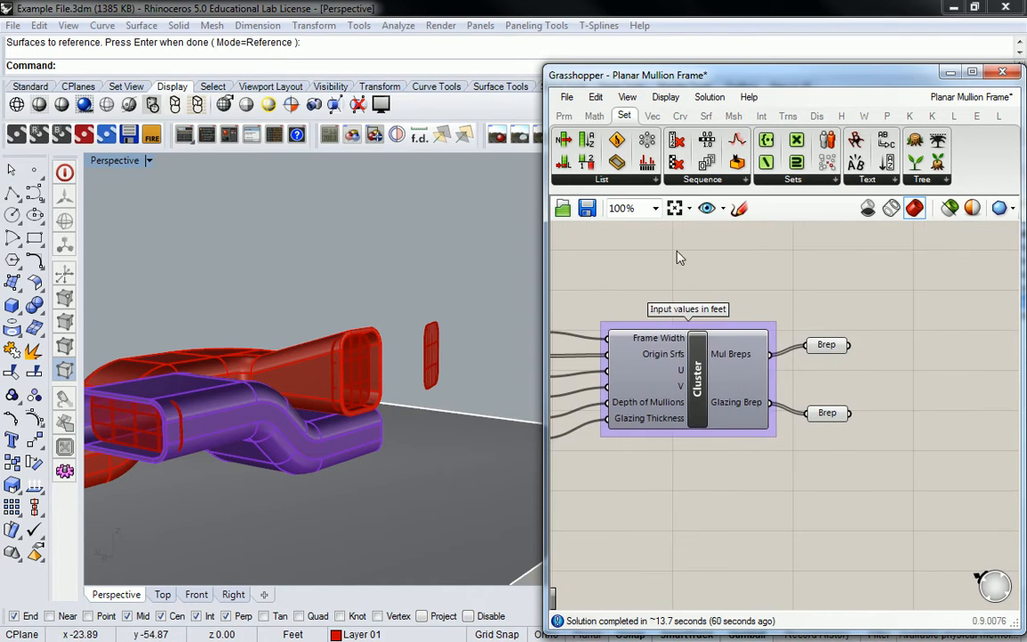
pyautogui.rightClick(813, 344)
pyautogui.click(861, 339)
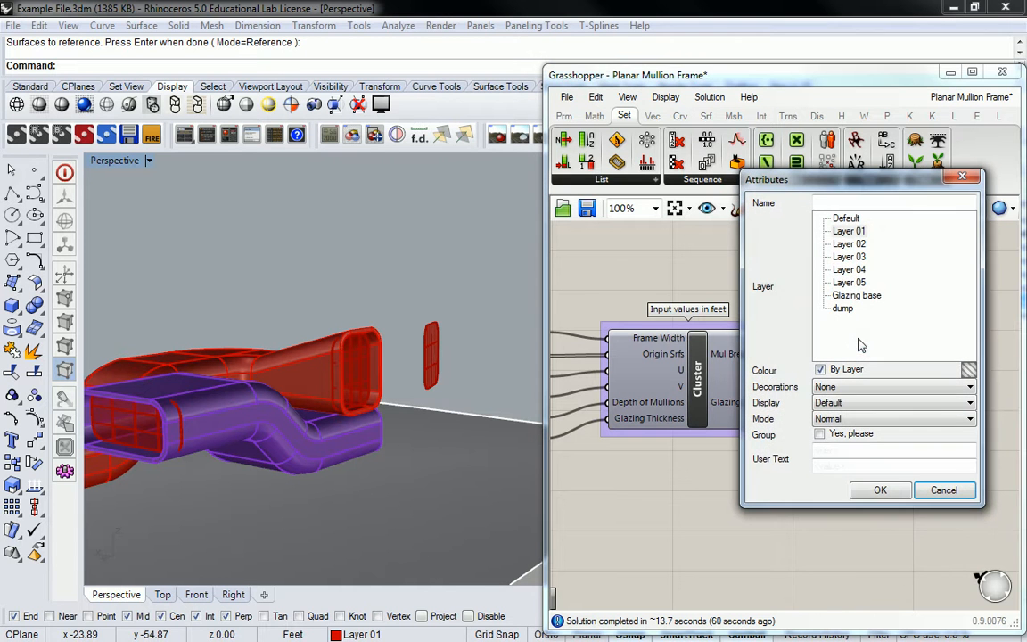
pyautogui.moveTo(741, 456); pyautogui.dragTo(671, 454)
pyautogui.click(757, 466)
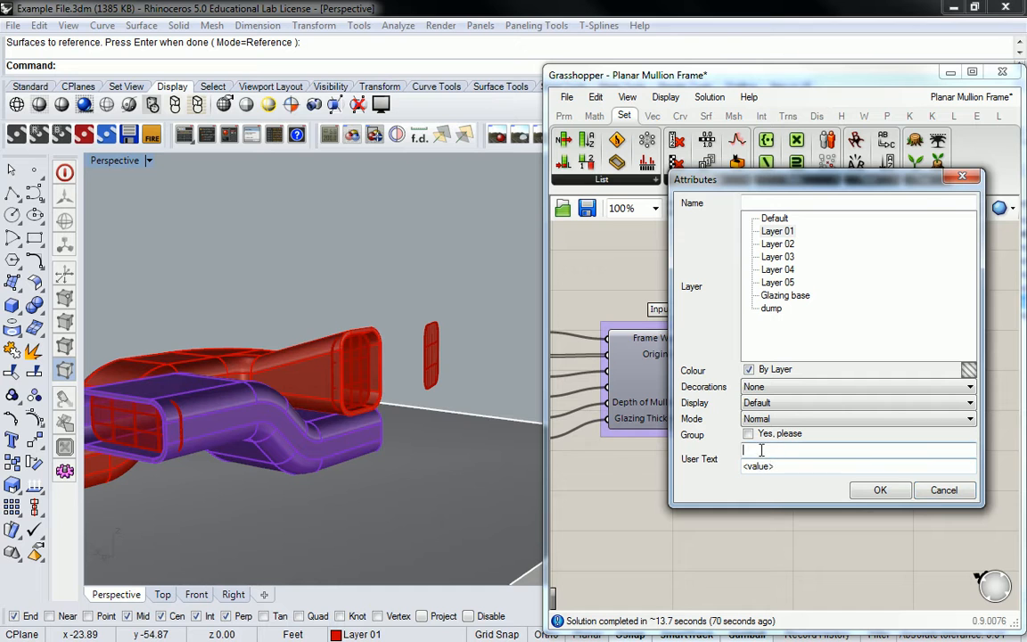
pyautogui.click(785, 451)
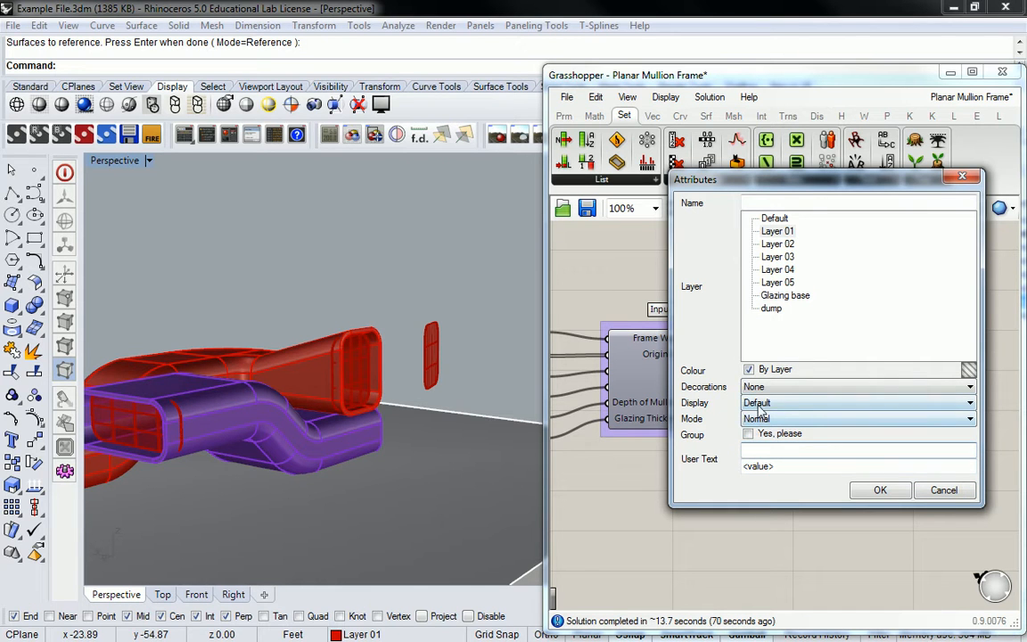
pyautogui.click(775, 231)
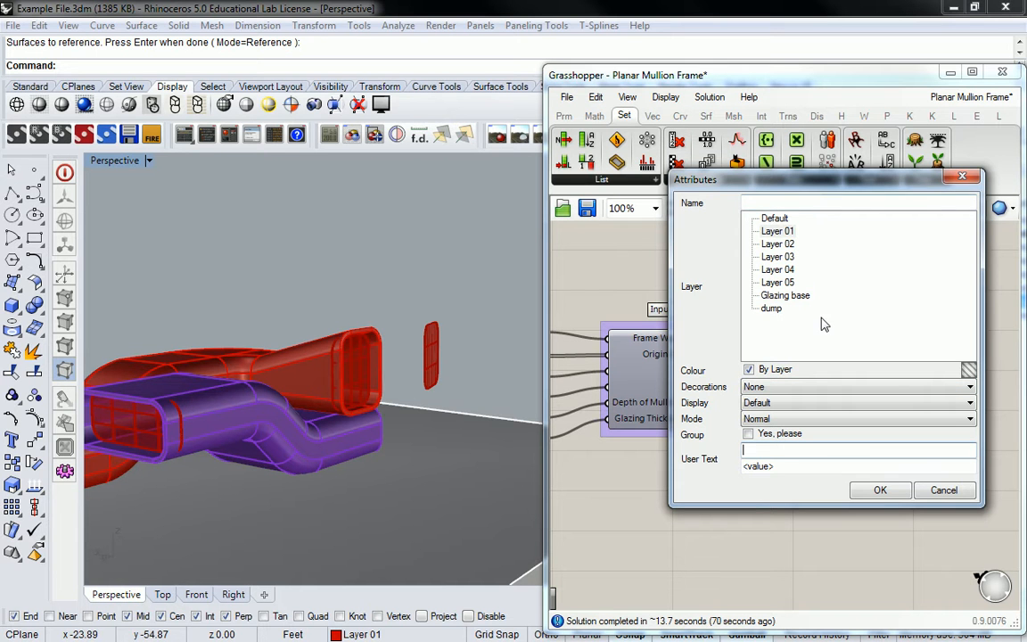
pyautogui.click(964, 176)
# Move the Grasshopper window clear of the layer list and create a new layer named GH Mullion.
pyautogui.moveTo(917, 67); pyautogui.dragTo(860, 412)
pyautogui.rightClick(791, 350)
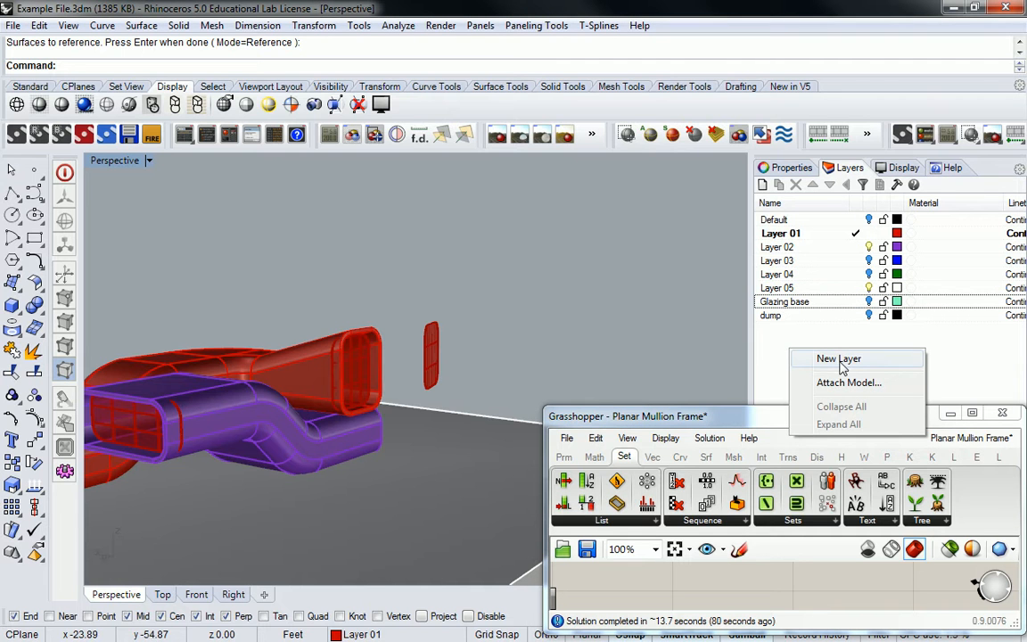
pyautogui.click(838, 359)
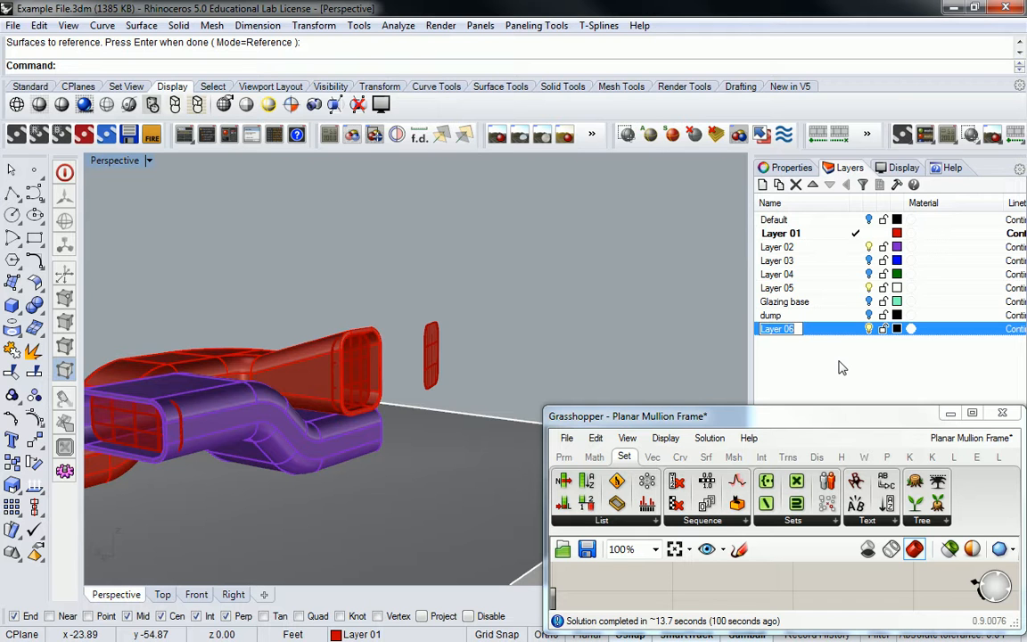
pyautogui.write('GH Mullion')
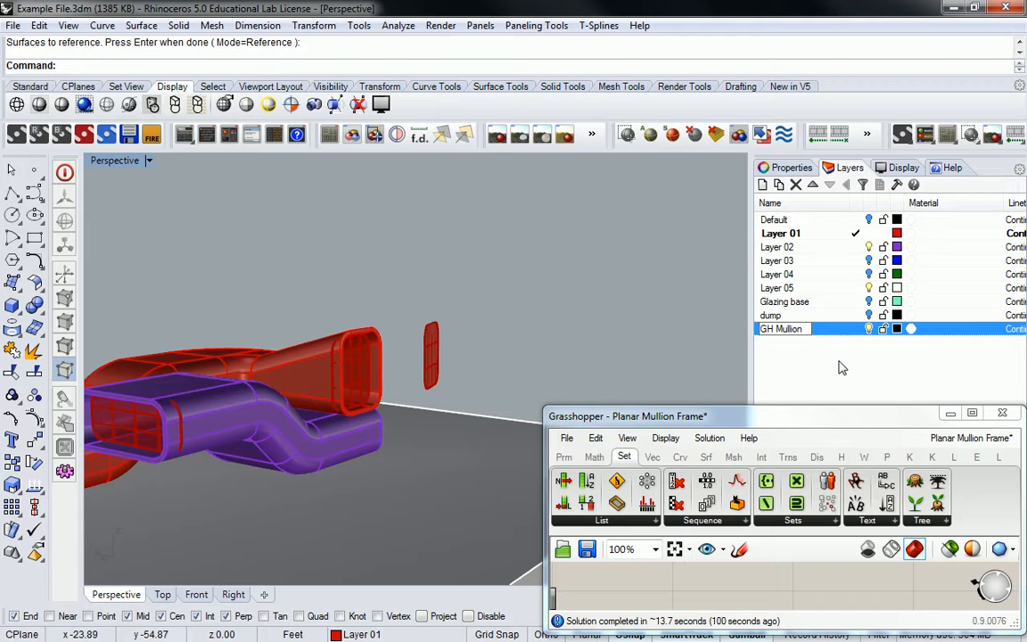
pyautogui.click(838, 366)
# Create another new layer named GH Glazing.
pyautogui.rightClick(796, 360)
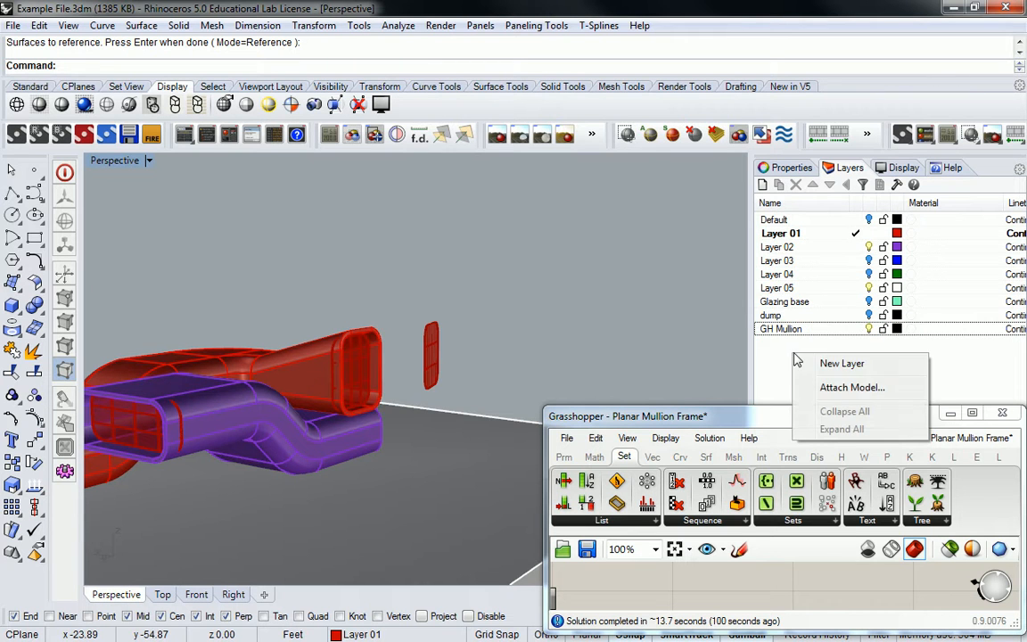
pyautogui.click(848, 364)
pyautogui.write('GH ')
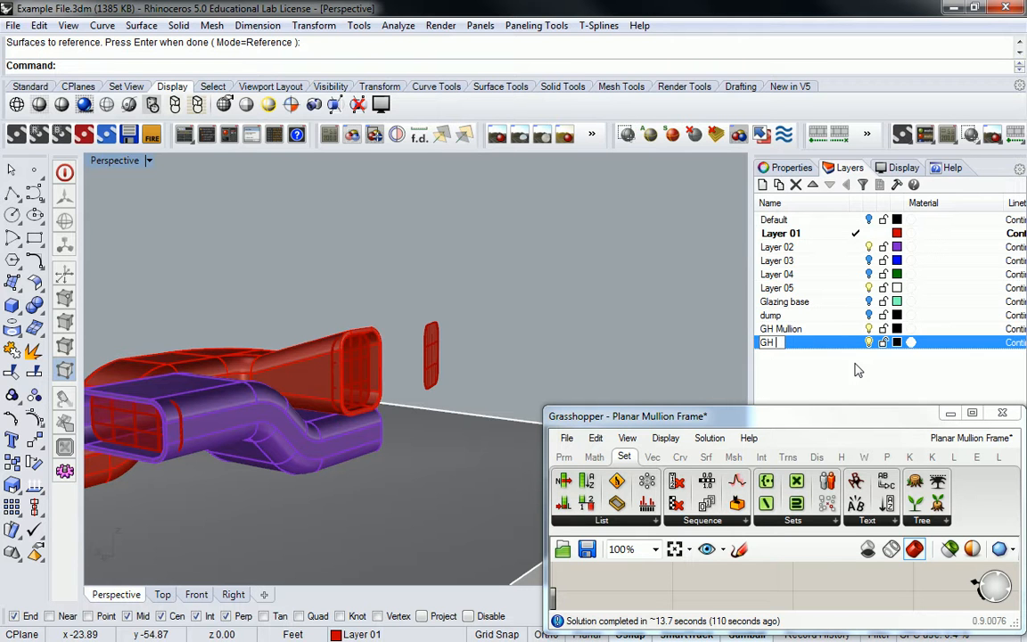
pyautogui.write('Glazing')
pyautogui.press('Return')
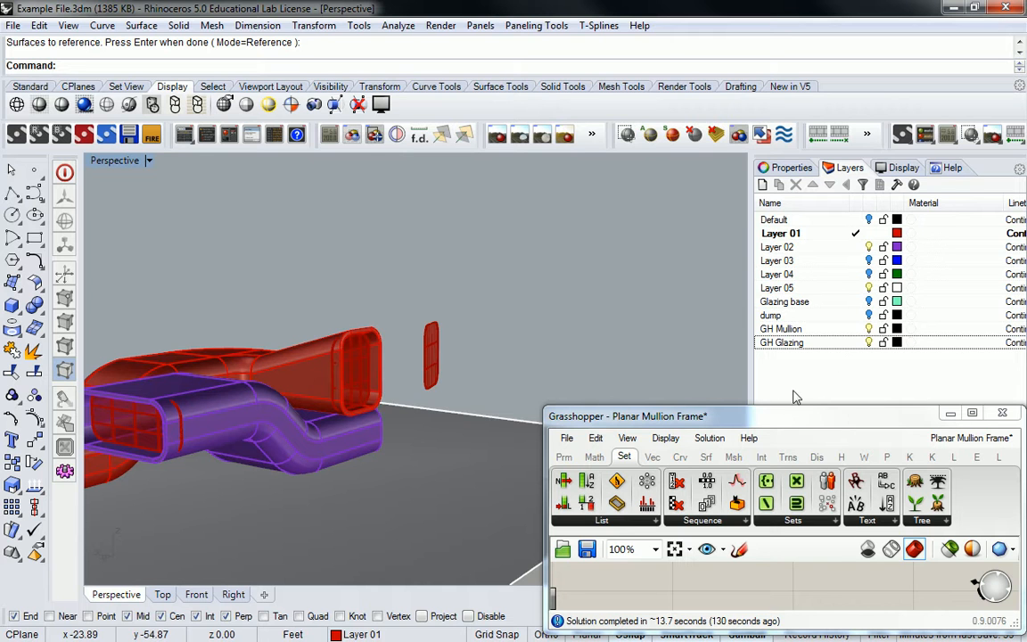
# Set the GH Mullion layer's colour to Light Gray.
pyautogui.moveTo(807, 406)
pyautogui.mouseDown()
pyautogui.moveTo(800, 376)
pyautogui.moveTo(801, 389)
pyautogui.mouseUp()
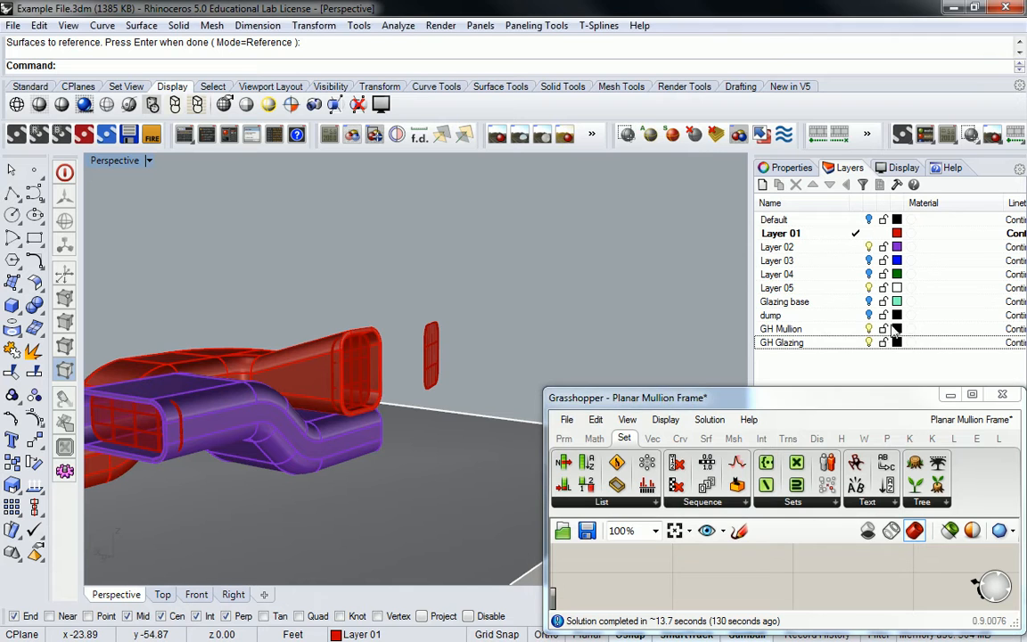
pyautogui.click(895, 328)
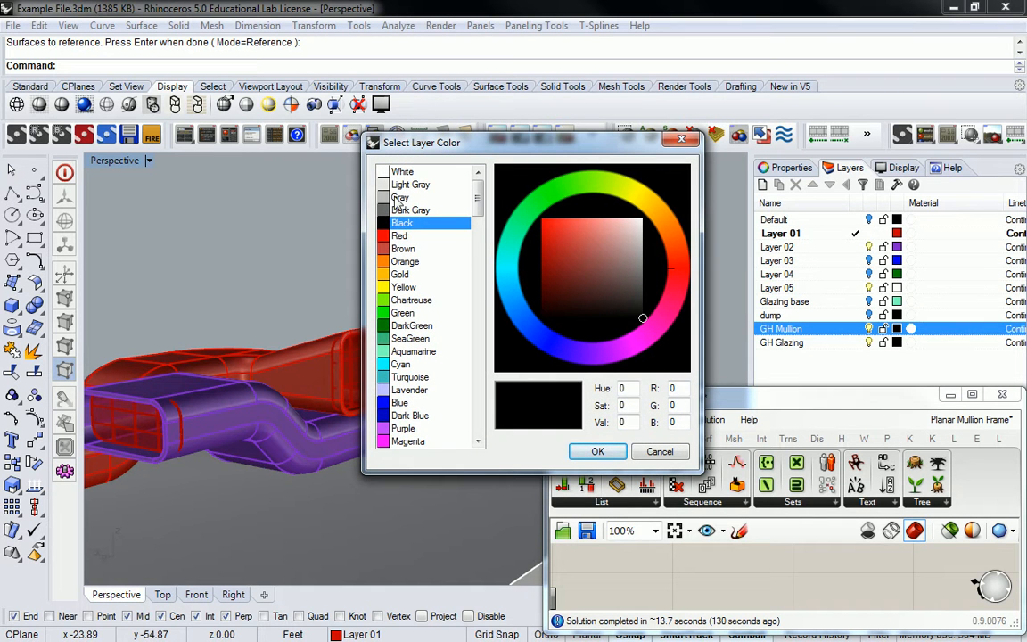
pyautogui.click(399, 198)
pyautogui.click(403, 185)
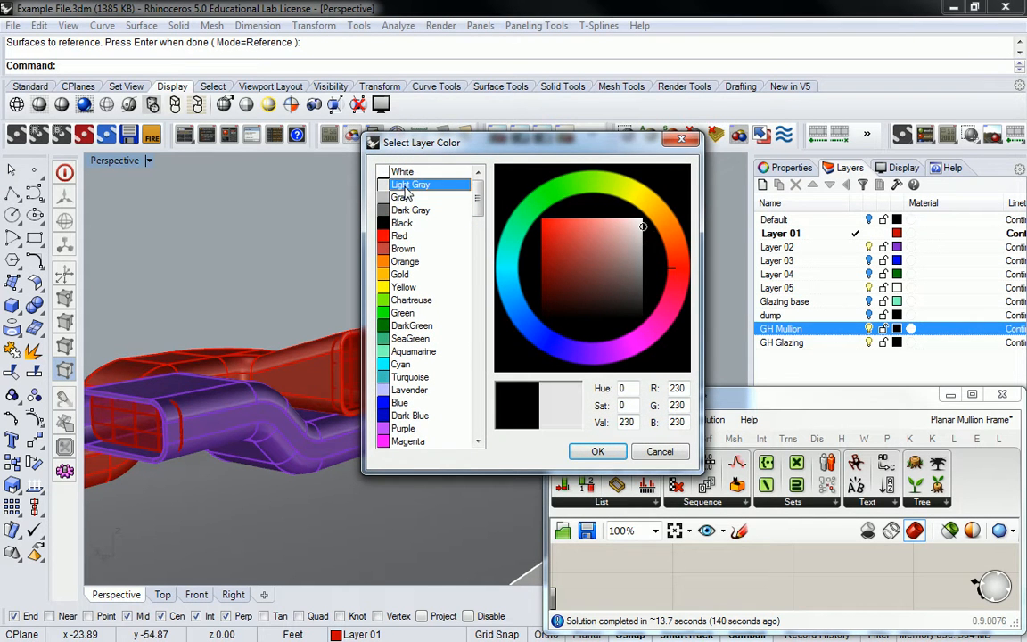
pyautogui.click(595, 451)
# Set the GH Glazing layer's colour to Cyan.
pyautogui.click(896, 342)
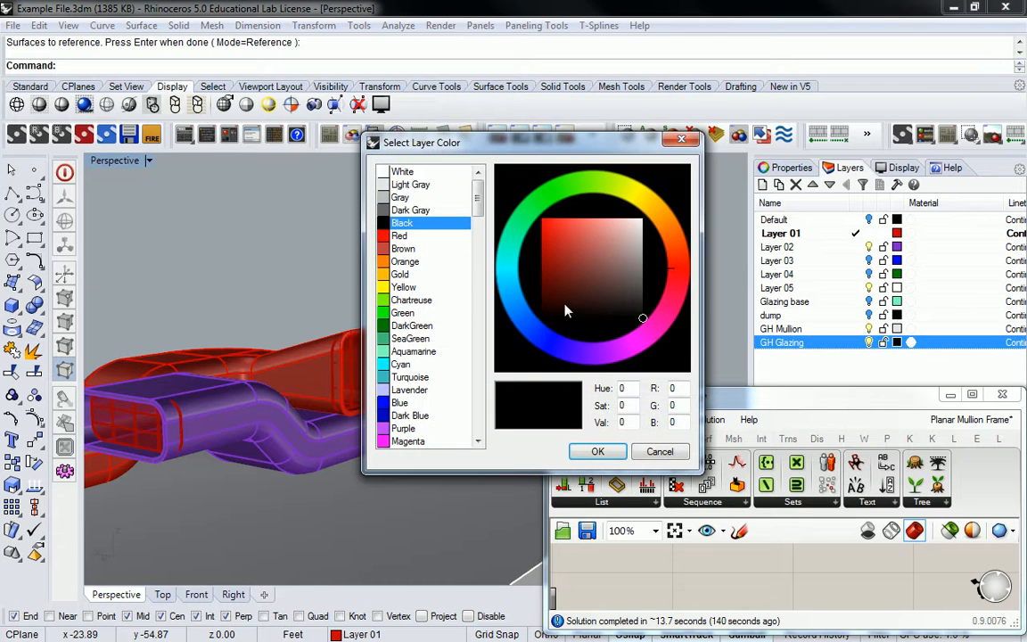
pyautogui.click(400, 364)
pyautogui.click(597, 451)
# Bring the Grasshopper definition back into view, rename the mullion Brep parameter EAST CURTAIN WALL and place it clear of the cluster.
pyautogui.moveTo(789, 389); pyautogui.dragTo(795, 7)
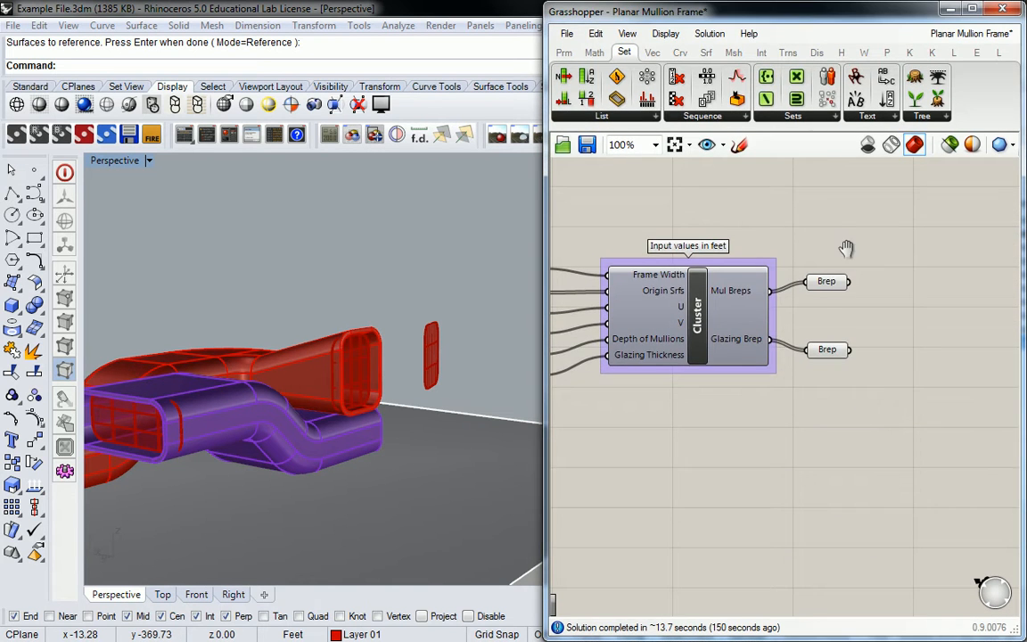
pyautogui.moveTo(824, 317)
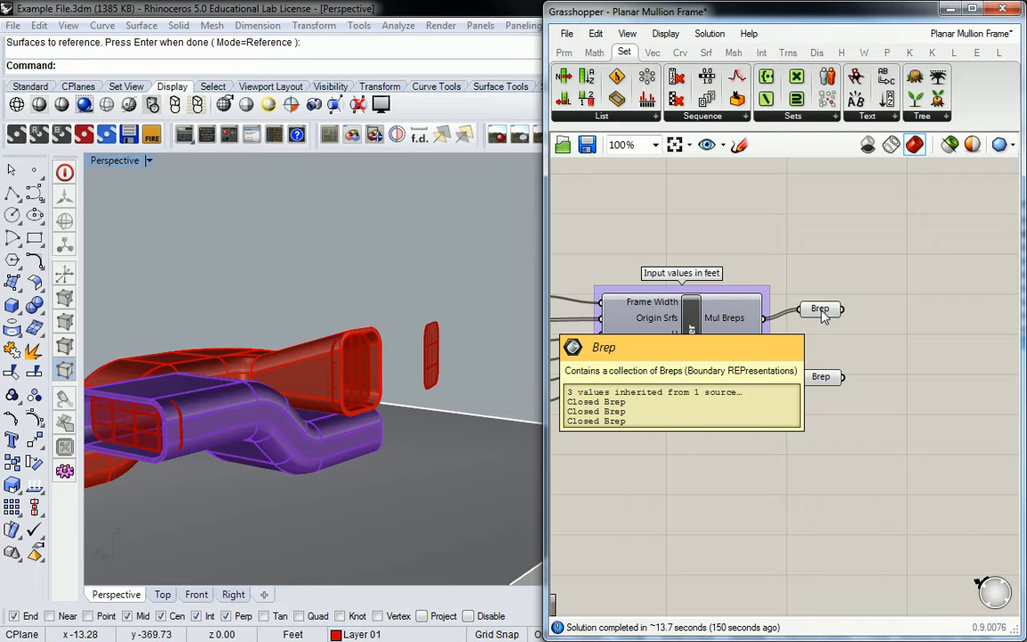
pyautogui.click(823, 316)
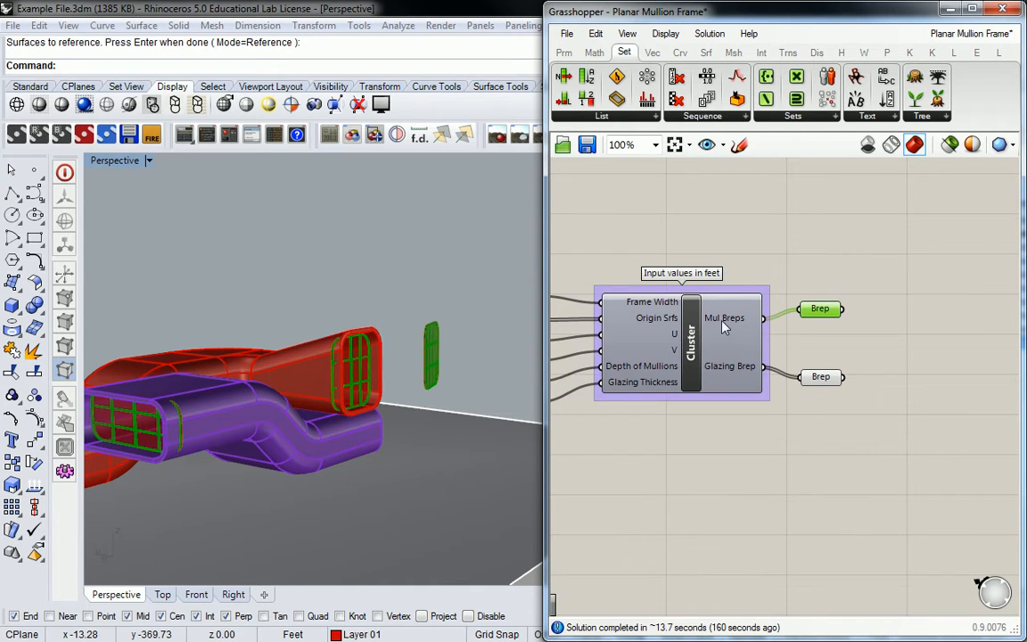
pyautogui.scroll(1, 724, 323)
pyautogui.moveTo(724, 327)
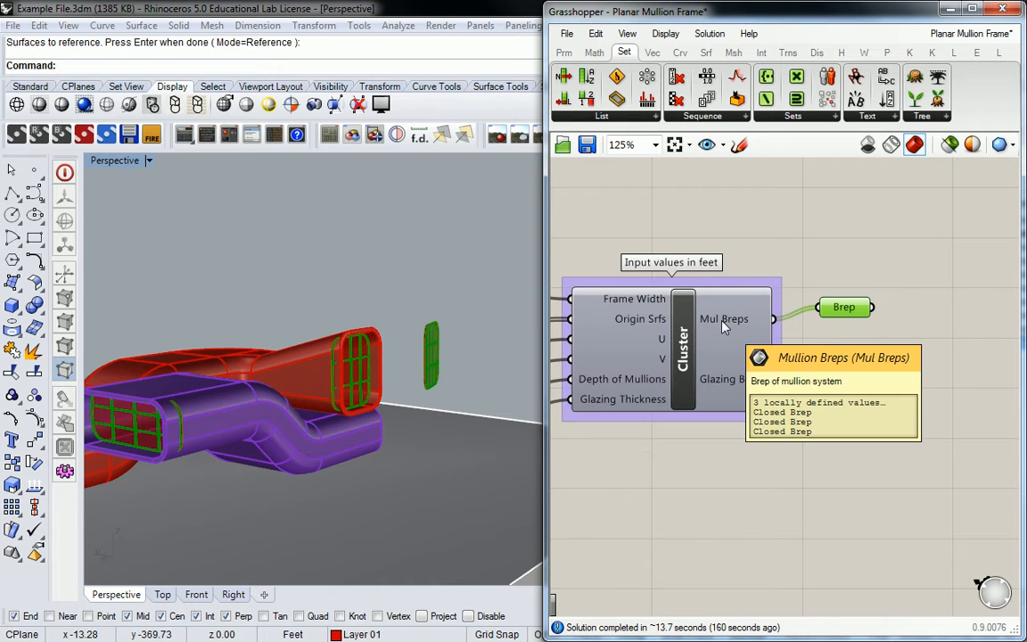
pyautogui.rightClick(850, 308)
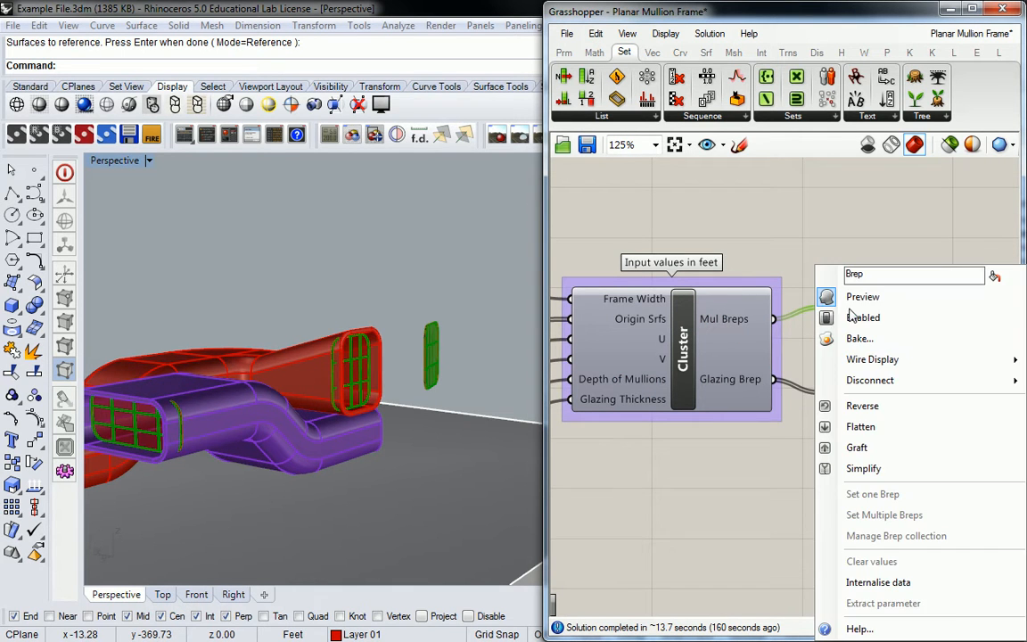
pyautogui.moveTo(872, 281); pyautogui.dragTo(801, 264)
pyautogui.write('EA')
pyautogui.press('BackSpace')
pyautogui.write('AST CURTAIN WALL')
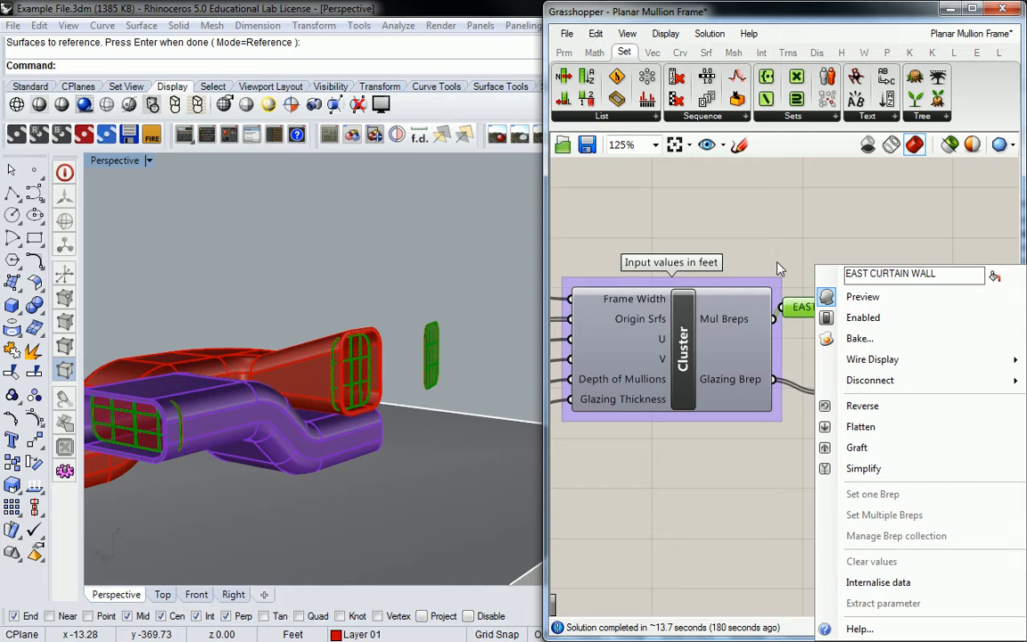
pyautogui.press('Return')
pyautogui.moveTo(834, 312); pyautogui.dragTo(874, 304)
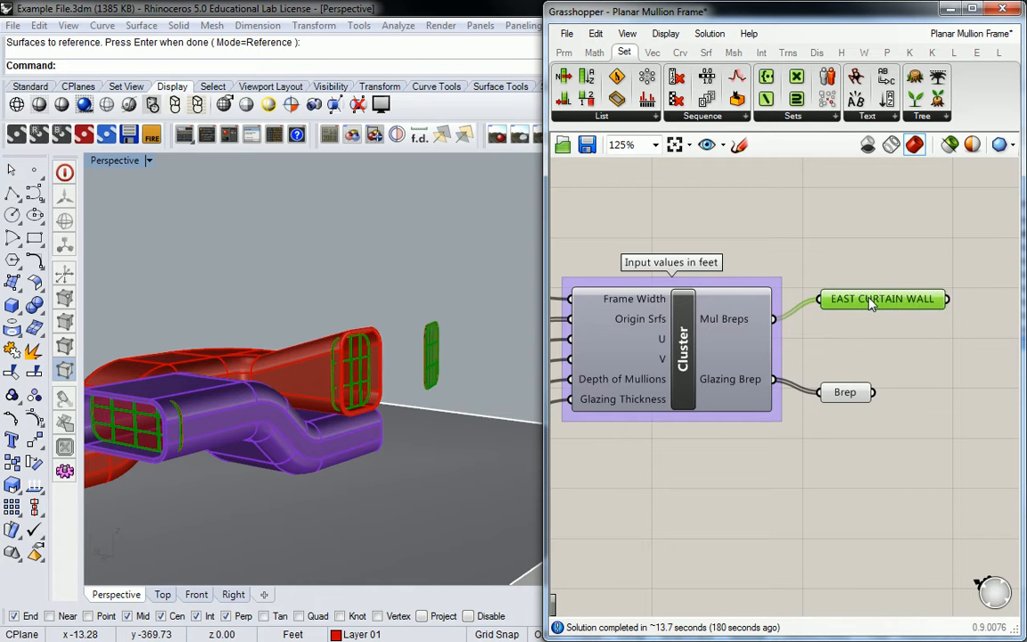
# Extend the mullion parameter's name to EAST CURTAIN WALL - MULLIONS and shift it away from the cluster.
pyautogui.rightClick(873, 304)
pyautogui.write('- MULLIONS')
pyautogui.click(953, 221)
pyautogui.moveTo(953, 221); pyautogui.dragTo(858, 232, button='right')
pyautogui.moveTo(808, 309); pyautogui.dragTo(843, 309)
pyautogui.click(810, 389)
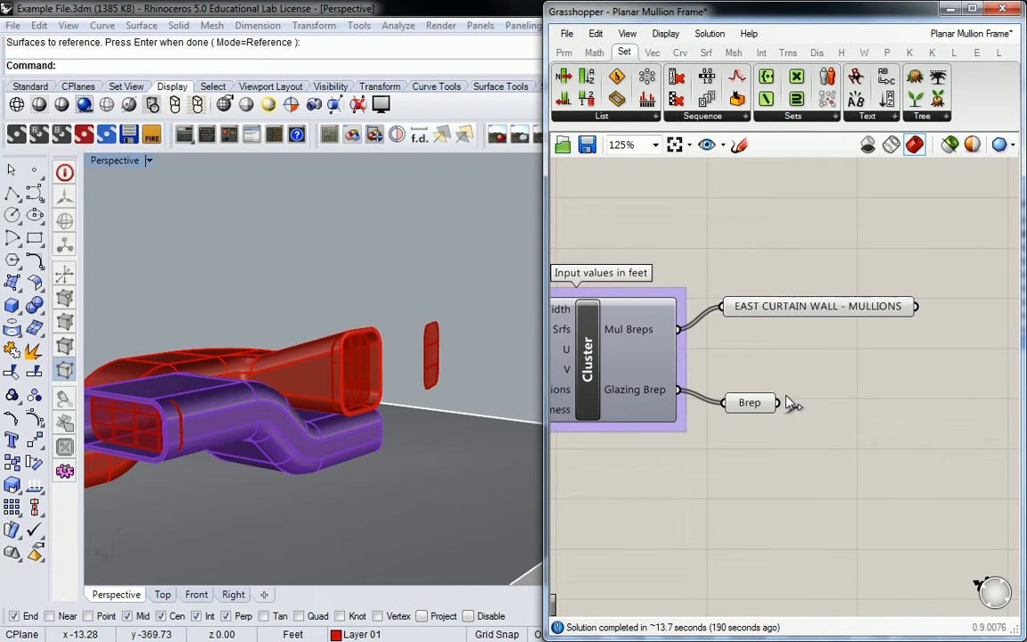
# Rename the glazing Brep parameter EAST CURTAIN WALL - GLAZING and place it below the mullions parameter.
pyautogui.rightClick(745, 402)
pyautogui.moveTo(806, 274); pyautogui.dragTo(753, 283)
pyautogui.write('EAST CURTAIN WALL GLAZING')
pyautogui.hotkey('ctrl', 'Left')
pyautogui.write('-')
pyautogui.press('Return')
pyautogui.moveTo(767, 402); pyautogui.dragTo(826, 407)
pyautogui.click(800, 357)
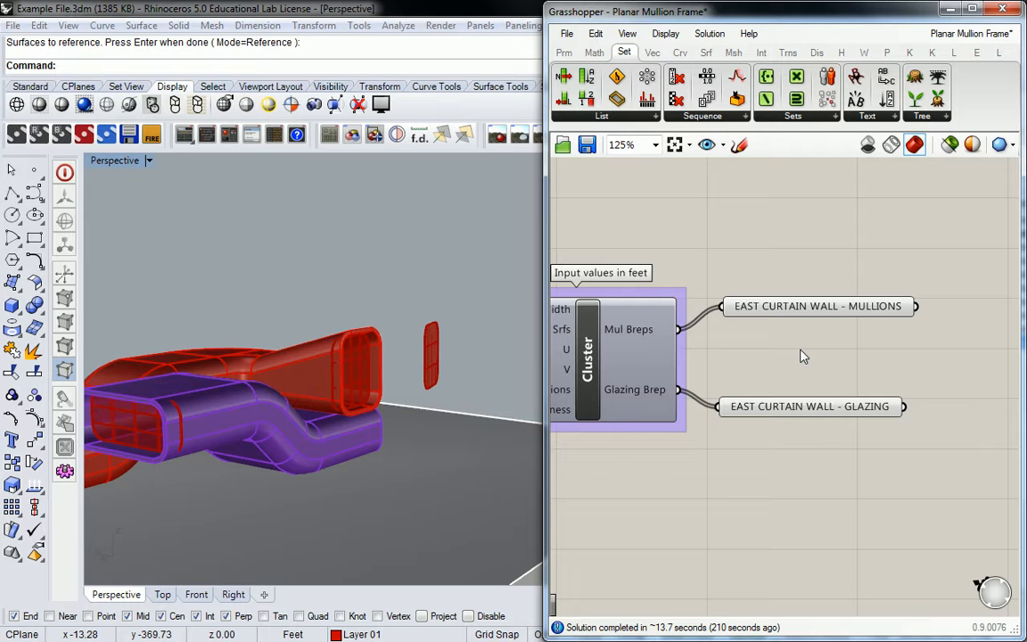
# Bake the EAST CURTAIN WALL - MULLIONS parameter onto the GH Mullion layer.
pyautogui.scroll(-2, 699, 236)
pyautogui.moveTo(700, 236); pyautogui.dragTo(791, 246, button='right')
pyautogui.moveTo(714, 269); pyautogui.dragTo(684, 292, button='right')
pyautogui.click(817, 309)
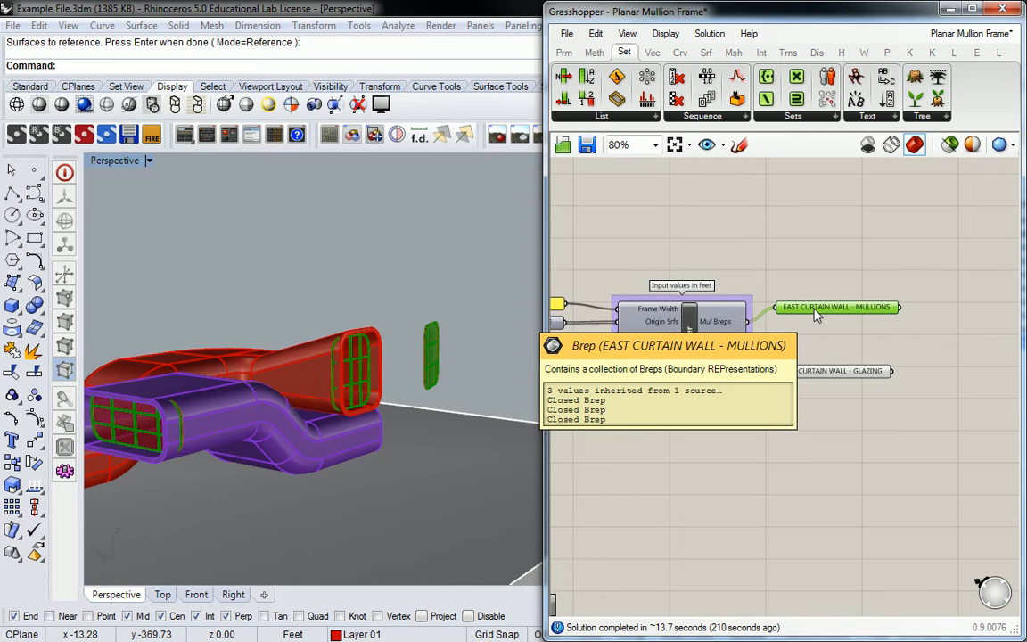
pyautogui.rightClick(816, 314)
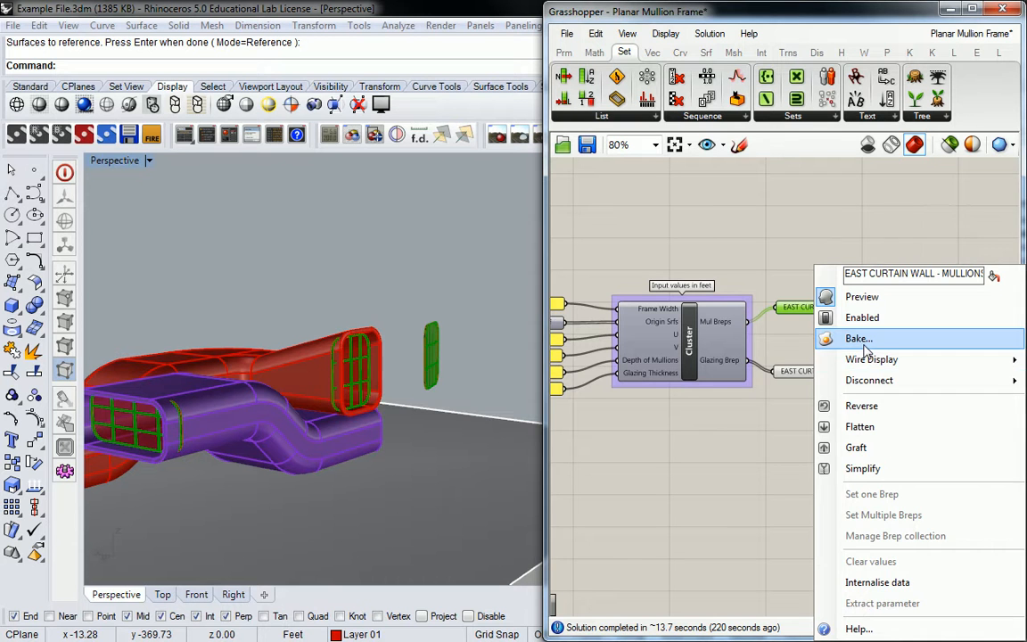
pyautogui.click(842, 339)
pyautogui.moveTo(847, 194); pyautogui.dragTo(652, 144)
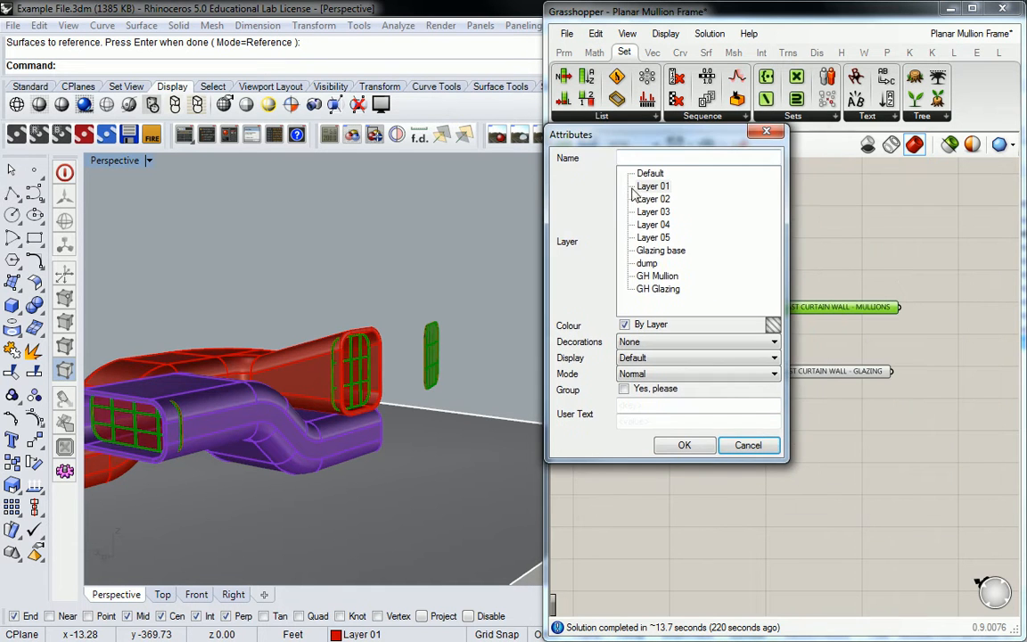
pyautogui.click(666, 278)
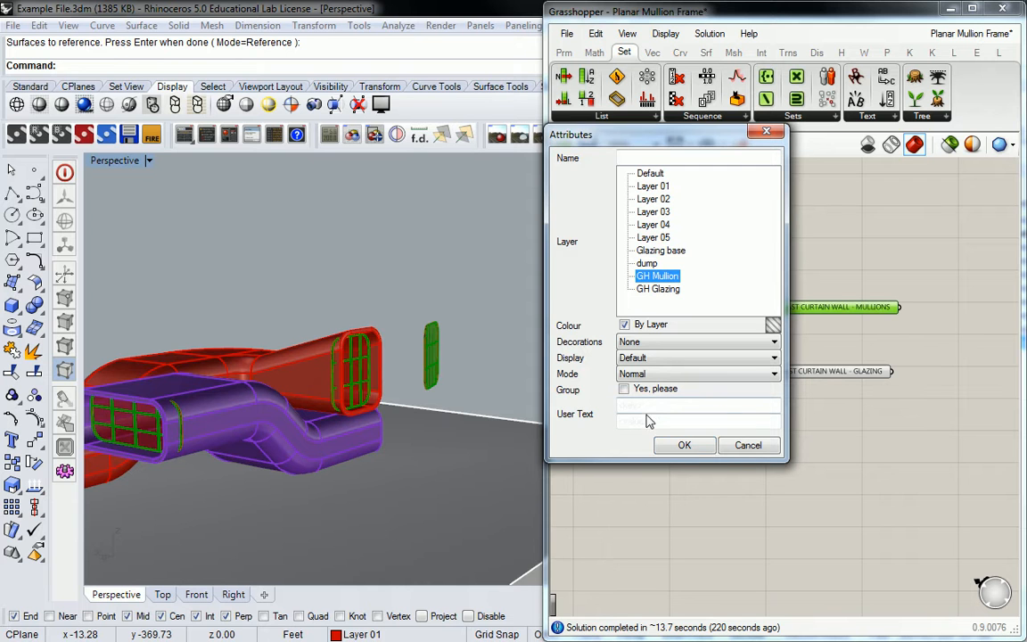
pyautogui.click(681, 445)
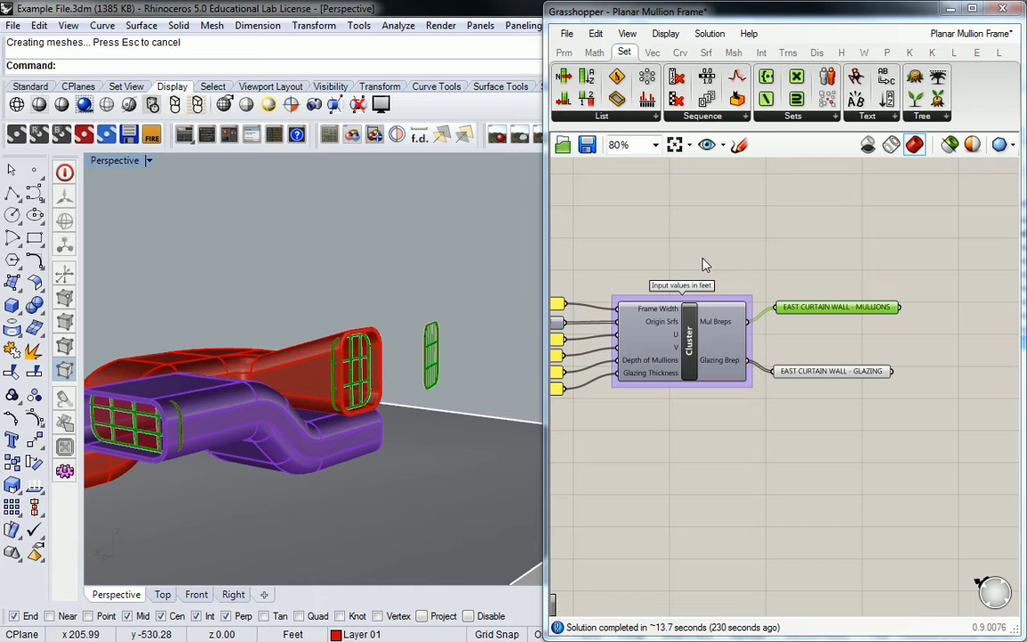
# Turn off the preview of the EAST CURTAIN WALL - MULLIONS parameter and check the baked mullions in the model.
pyautogui.click(751, 253)
pyautogui.rightClick(802, 309)
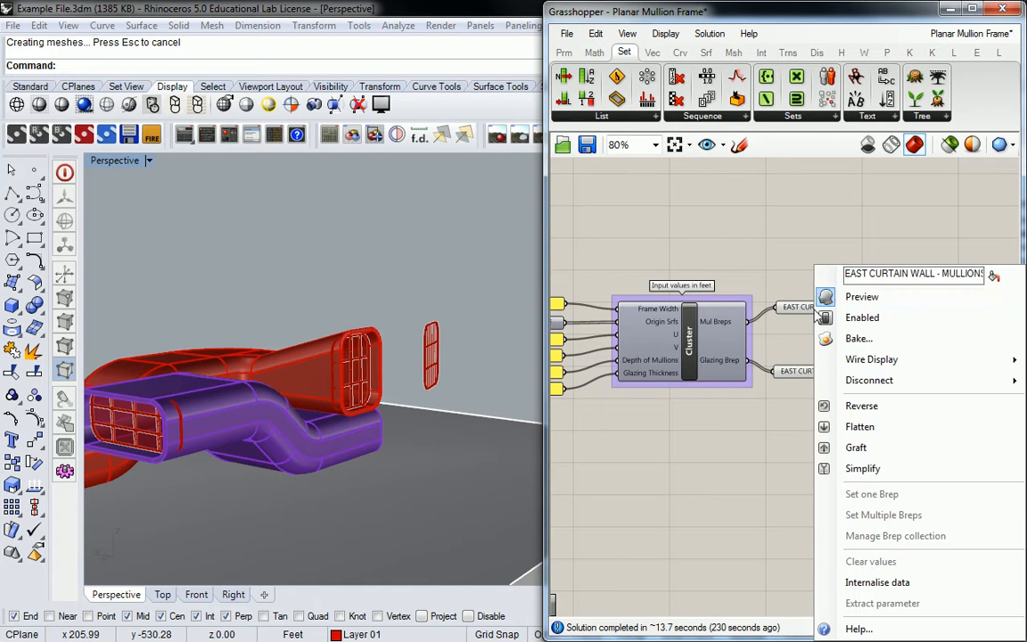
pyautogui.click(862, 301)
pyautogui.scroll(3, 401, 343)
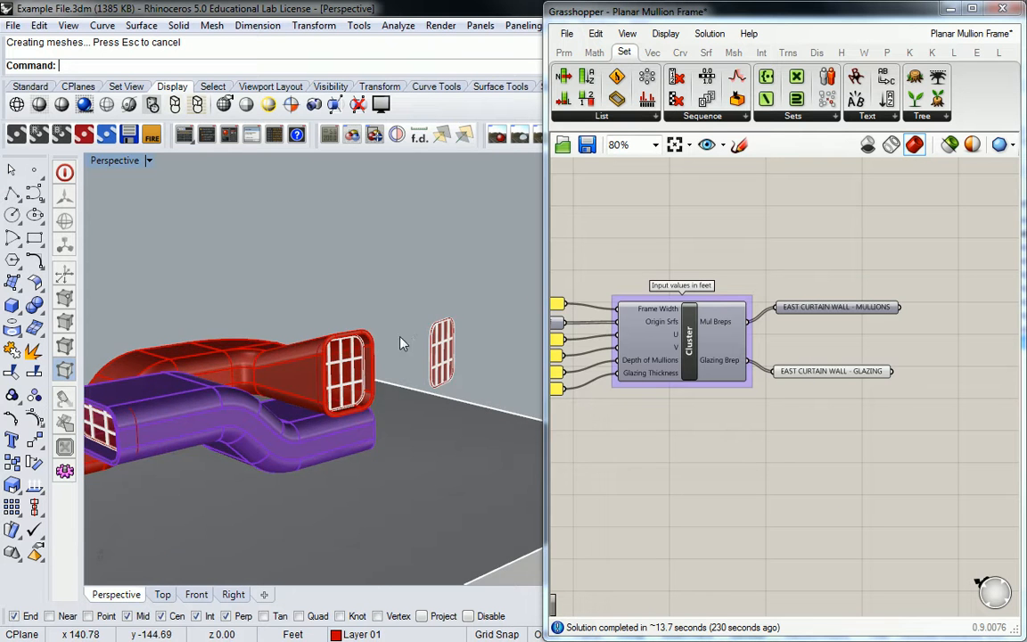
pyautogui.scroll(5, 400, 343)
pyautogui.scroll(-4, 357, 373)
pyautogui.moveTo(383, 376); pyautogui.dragTo(265, 333, button='right')
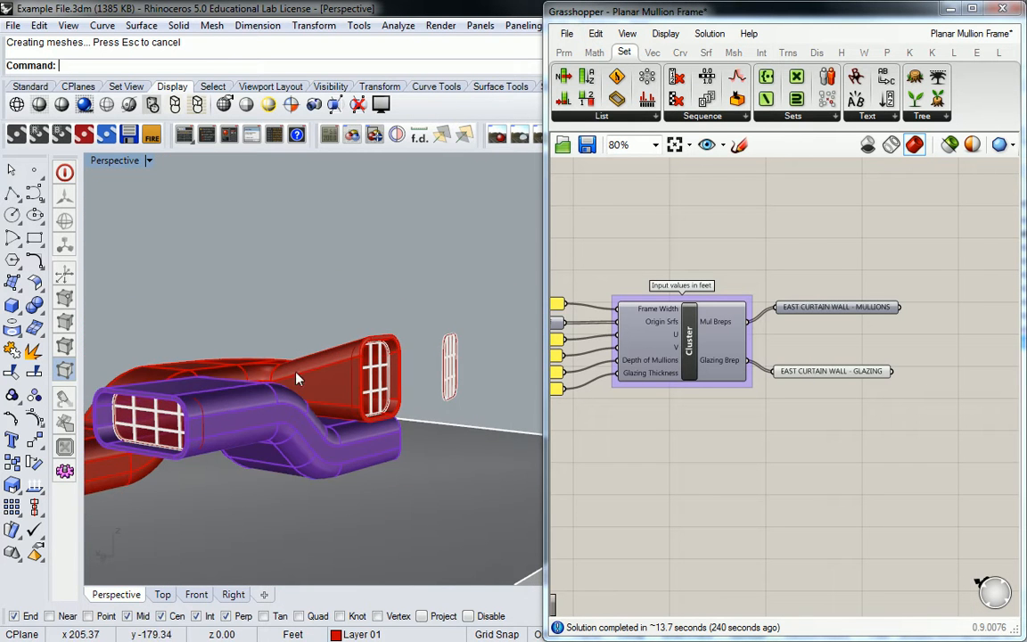
# Bake the EAST CURTAIN WALL - GLAZING parameter onto the GH Glazing layer.
pyautogui.scroll(3, 824, 385)
pyautogui.click(819, 373)
pyautogui.rightClick(841, 377)
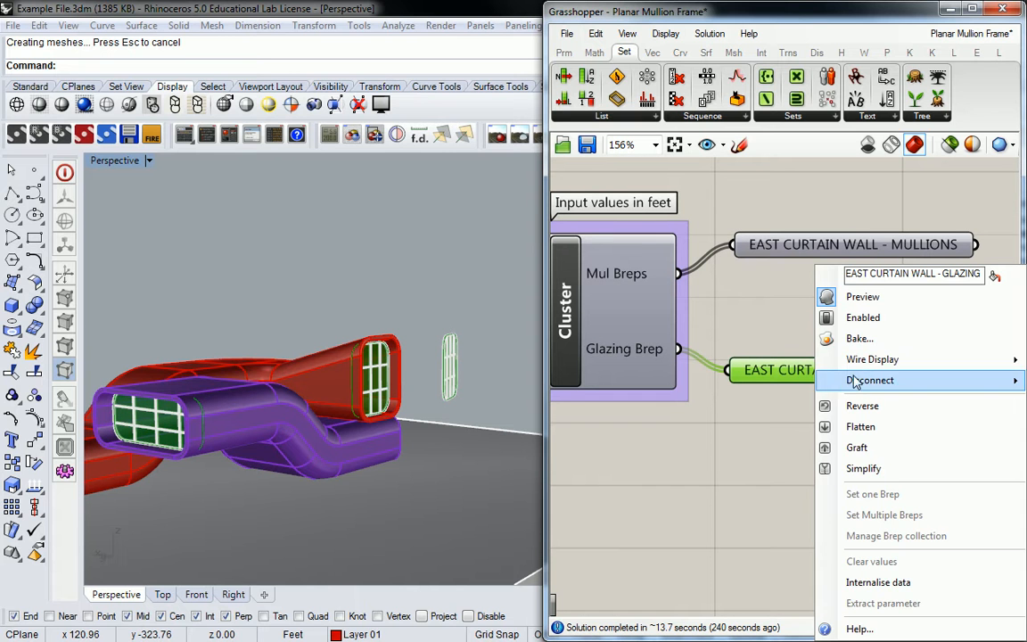
pyautogui.click(829, 337)
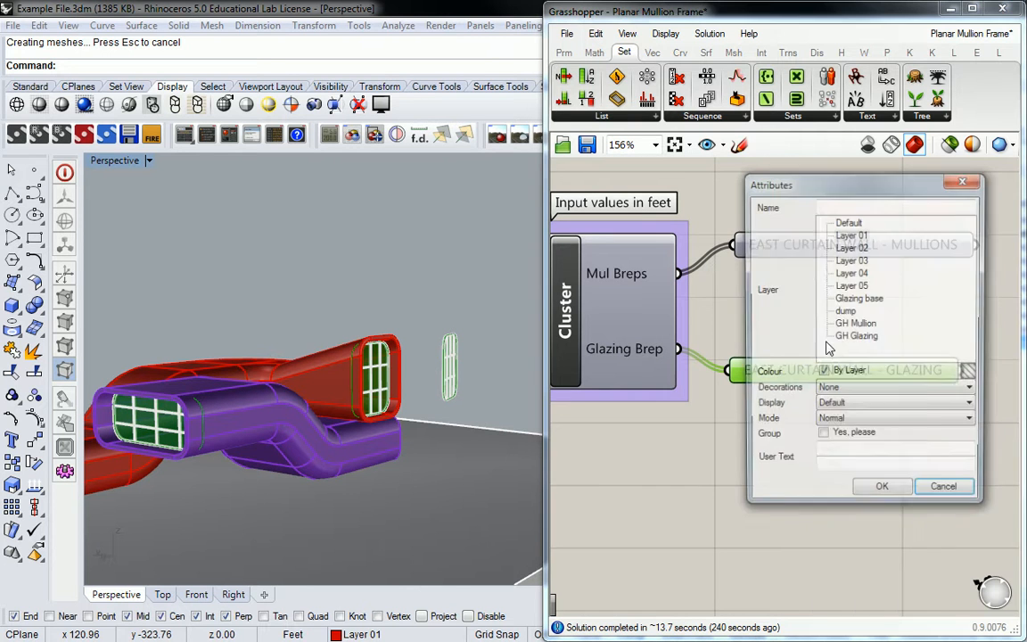
pyautogui.click(851, 336)
pyautogui.click(855, 479)
# Turn off the preview of the EAST CURTAIN WALL - GLAZING parameter.
pyautogui.click(804, 319)
pyautogui.moveTo(790, 323); pyautogui.dragTo(770, 325, button='right')
pyautogui.click(770, 369)
pyautogui.rightClick(772, 374)
pyautogui.click(749, 295)
# Check the baked mullions and glazing in the tube openings and set the Perspective viewport to Rendered display.
pyautogui.moveTo(417, 292); pyautogui.dragTo(457, 344, button='right')
pyautogui.scroll(6, 349, 344)
pyautogui.scroll(-10, 349, 344)
pyautogui.scroll(5, 236, 367)
pyautogui.scroll(6, 236, 362)
pyautogui.moveTo(236, 361); pyautogui.dragTo(360, 367, button='right')
pyautogui.scroll(-6, 438, 375)
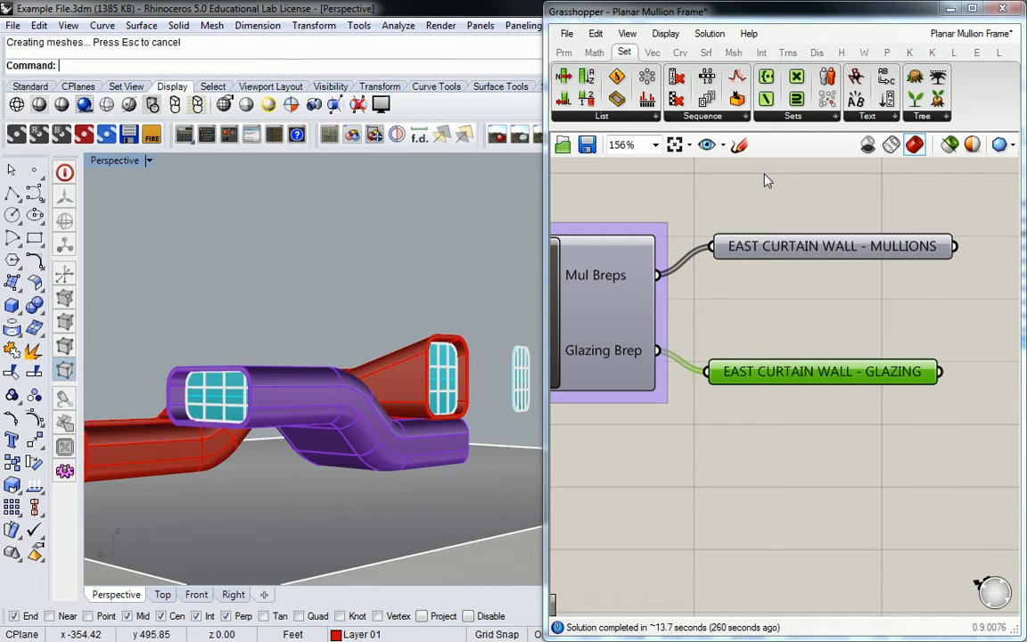
pyautogui.click(83, 106)
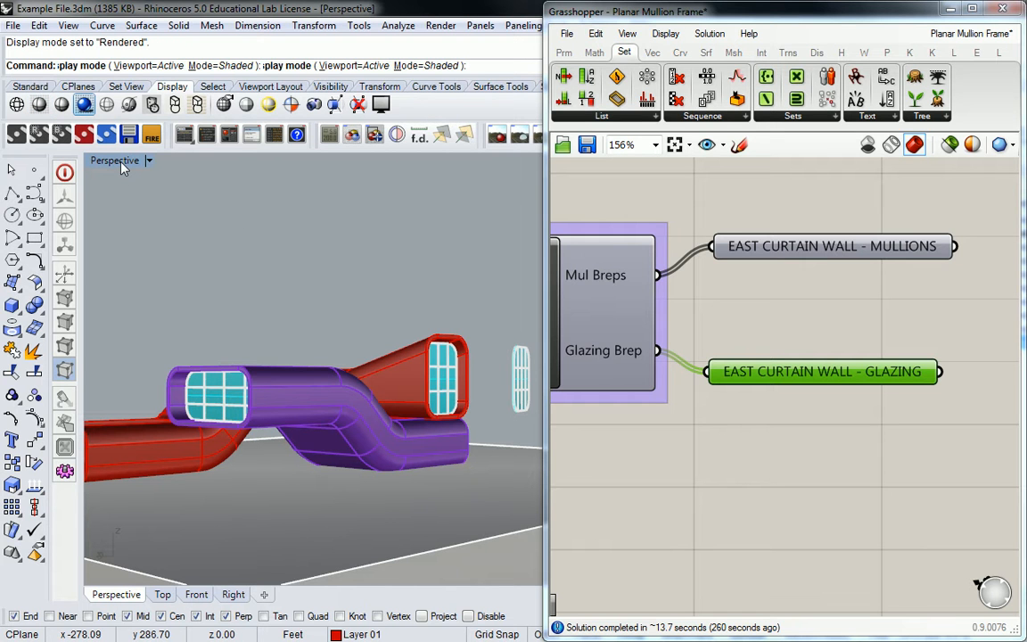
pyautogui.click(83, 106)
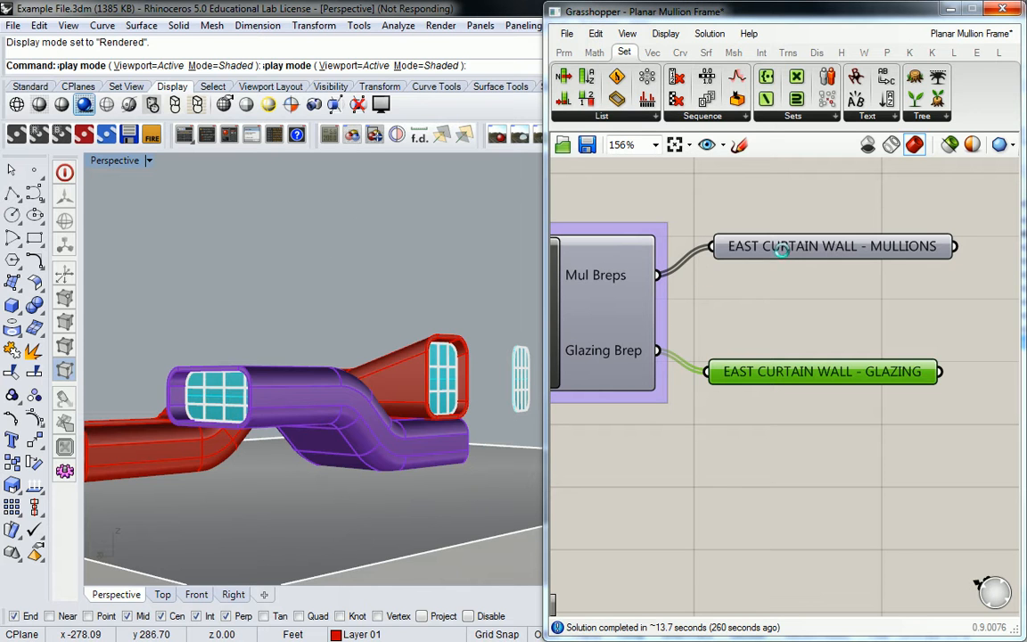
# Examine the baked mullion frames and glazing in the rendered tube openings up close and from several angles.
pyautogui.moveTo(379, 266); pyautogui.dragTo(424, 261, button='right')
pyautogui.scroll(5, 440, 368)
pyautogui.moveTo(486, 370); pyautogui.dragTo(451, 352, button='right')
pyautogui.moveTo(340, 334); pyautogui.dragTo(414, 350, button='right')
pyautogui.scroll(5, 507, 370)
pyautogui.keyDown('shift'); pyautogui.moveTo(463, 381); pyautogui.dragTo(278, 362, button='right'); pyautogui.keyUp('shift')
pyautogui.scroll(6, 213, 347)
pyautogui.scroll(-5, 278, 362)
pyautogui.scroll(5, 316, 367)
pyautogui.moveTo(359, 389)
pyautogui.mouseDown(button='right')
pyautogui.moveTo(333, 360)
pyautogui.moveTo(348, 365)
pyautogui.moveTo(352, 387)
pyautogui.mouseUp(button='right')
pyautogui.scroll(-2, 349, 364)
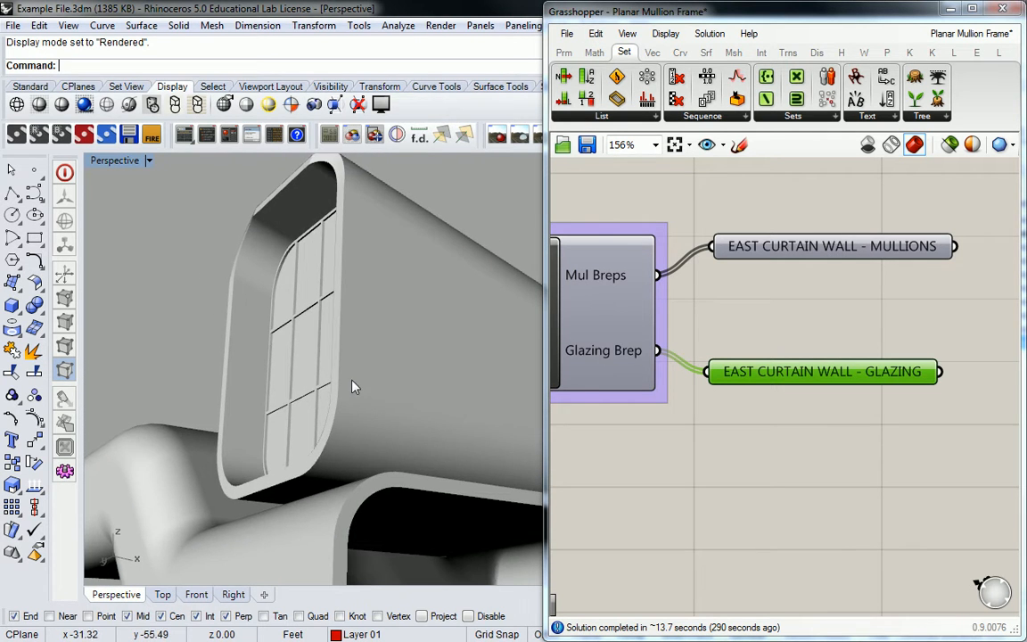